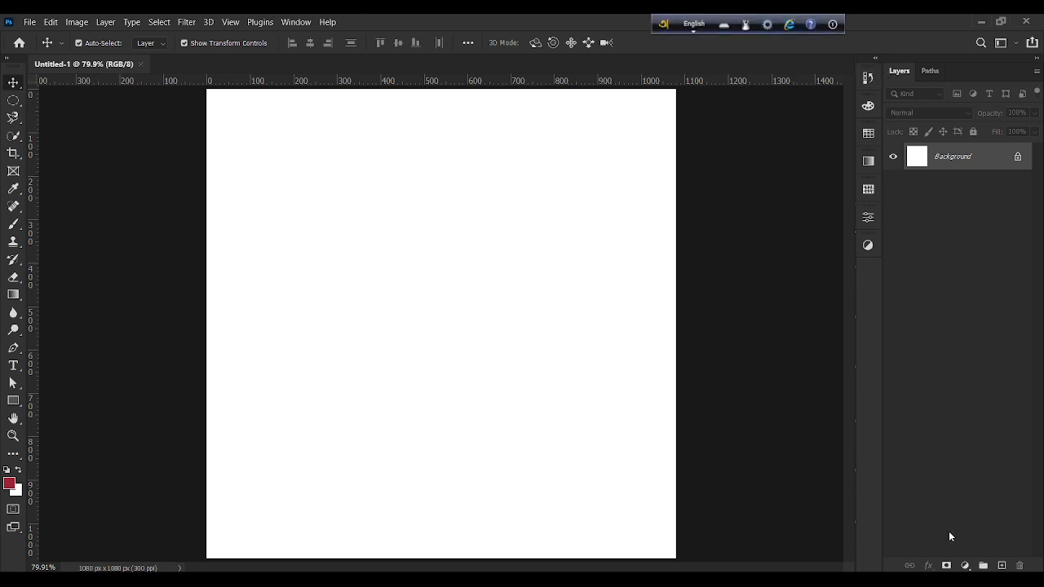
Draw a rectangle about 477 by 382 px near the middle of the canvas
{"action": "scroll", "coordinate": [934, 487], "scroll_direction": "up", "scroll_amount": 1}
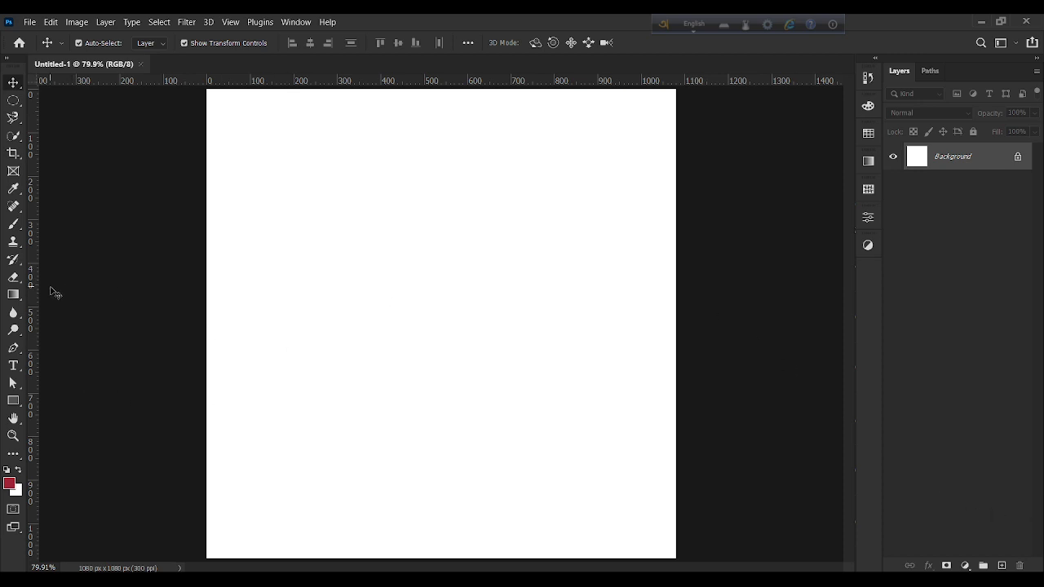
{"action": "left_click", "coordinate": [14, 401]}
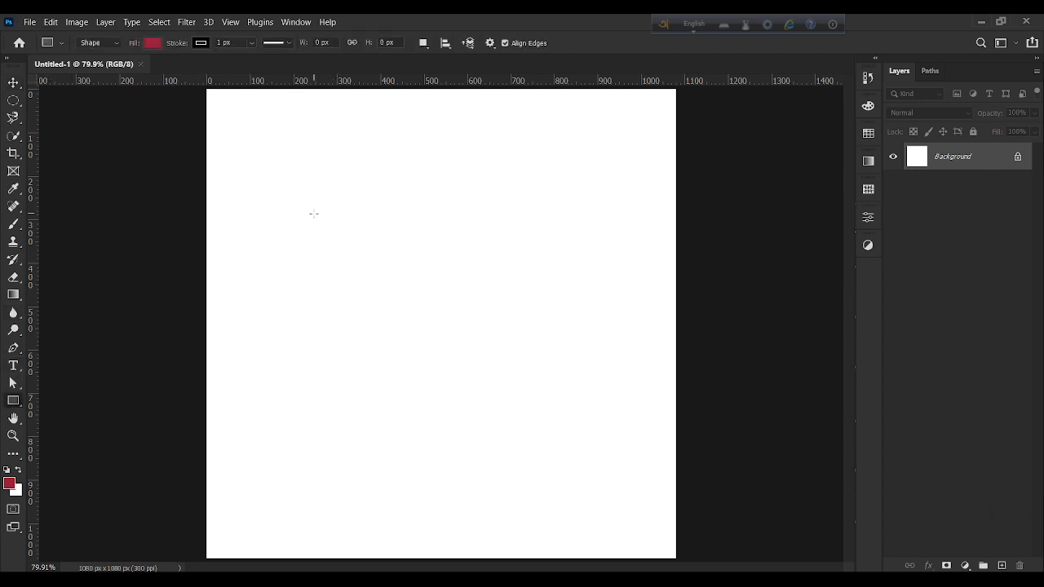
{"action": "left_click_drag", "start_coordinate": [309, 212], "coordinate": [516, 377]}
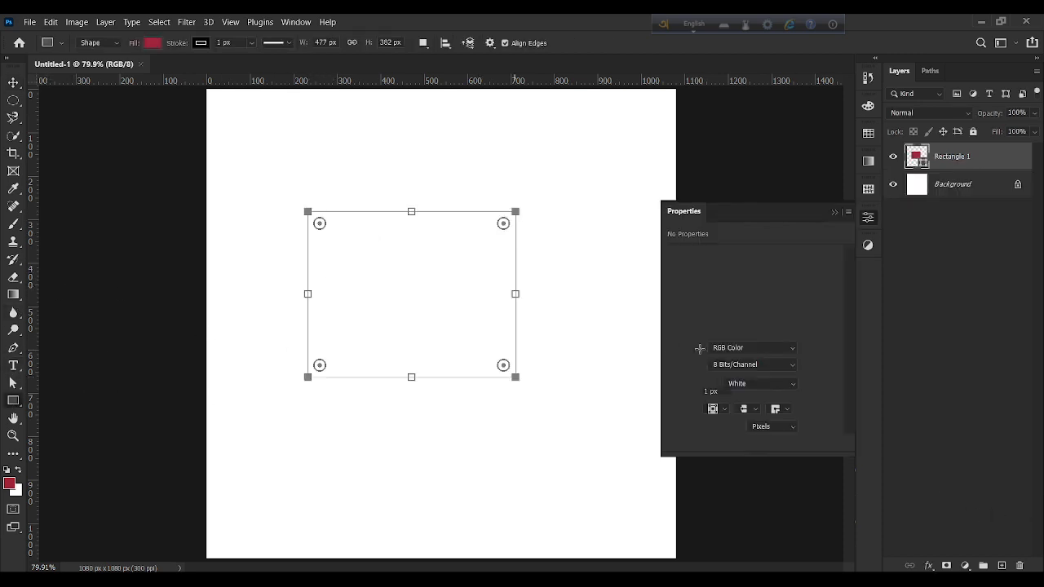
Remove the rectangle's stroke and fill it with the recently used orange
{"action": "left_click", "coordinate": [715, 370]}
{"action": "double_click", "coordinate": [689, 369]}
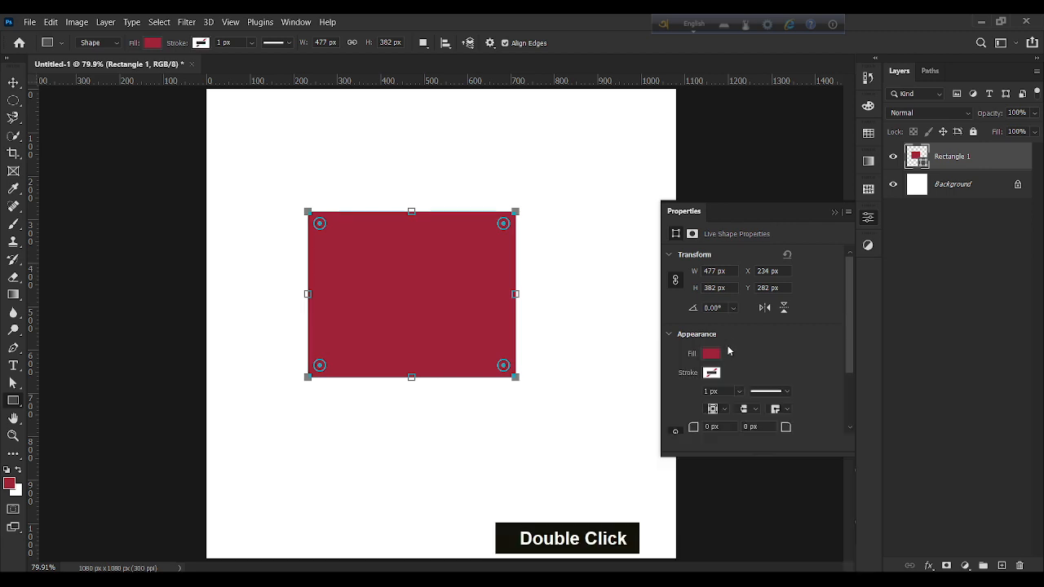
{"action": "left_click", "coordinate": [711, 354]}
{"action": "double_click", "coordinate": [693, 410]}
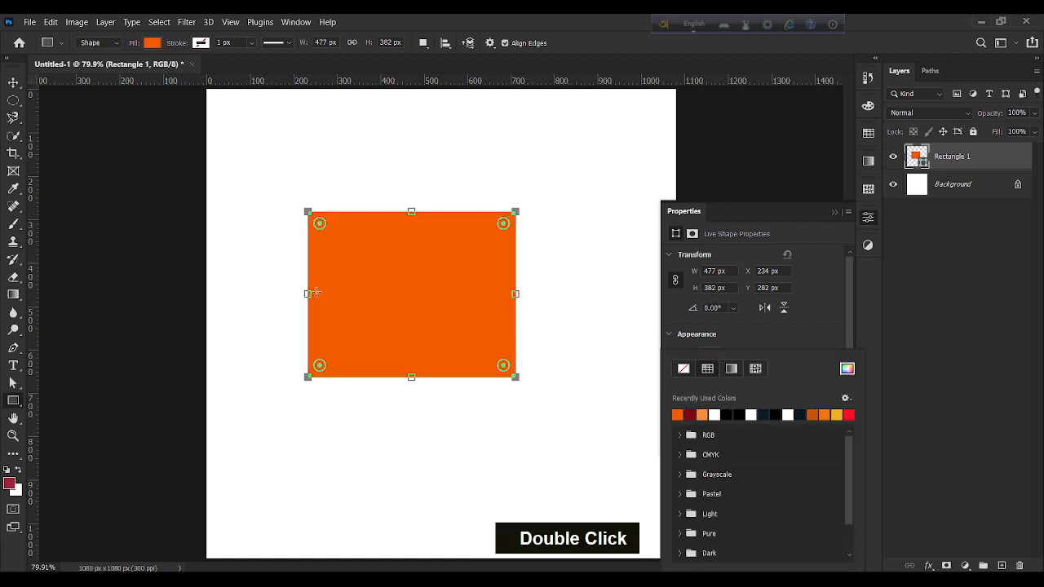
Move the rectangle around the canvas, leaving it near the centre at about X 302 px, Y 270 px
{"action": "left_click", "coordinate": [13, 84]}
{"action": "mouse_move", "coordinate": [382, 327]}
{"action": "left_mouse_down"}
{"action": "mouse_move", "coordinate": [381, 289]}
{"action": "mouse_move", "coordinate": [411, 261]}
{"action": "mouse_move", "coordinate": [392, 309]}
{"action": "left_mouse_up"}
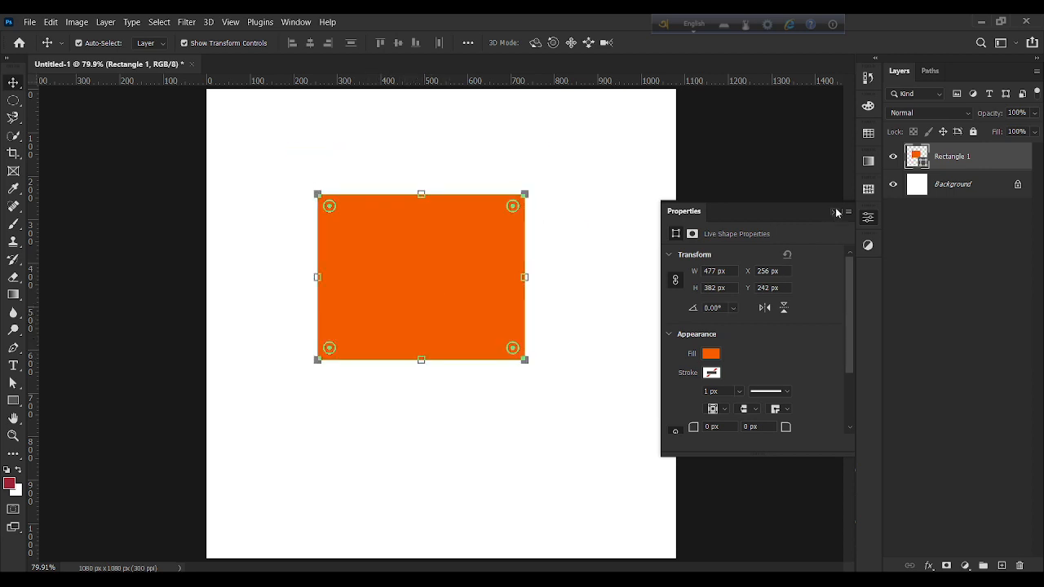
{"action": "left_click", "coordinate": [836, 214]}
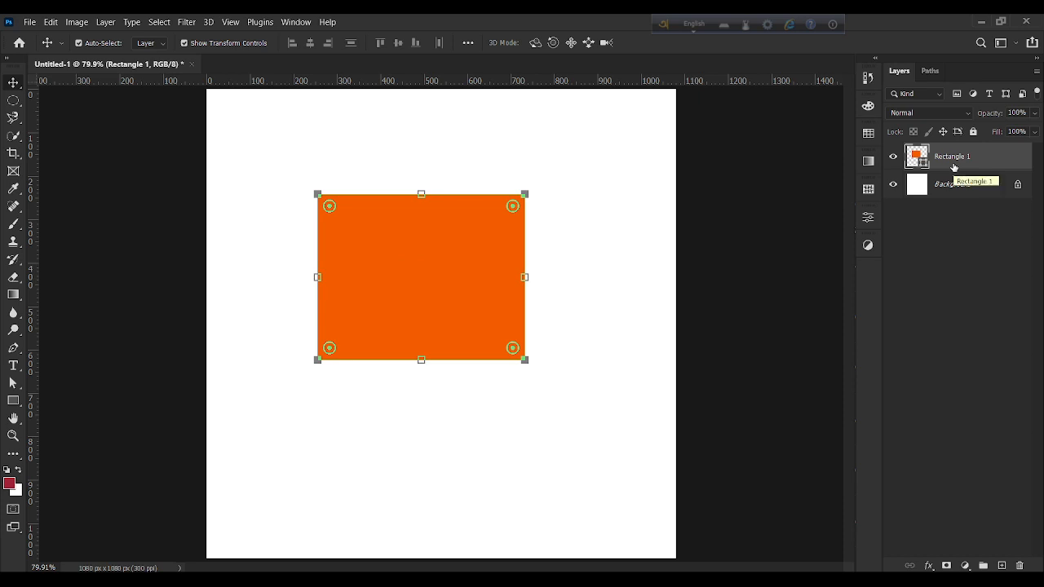
{"action": "left_click_drag", "start_coordinate": [416, 300], "coordinate": [425, 336]}
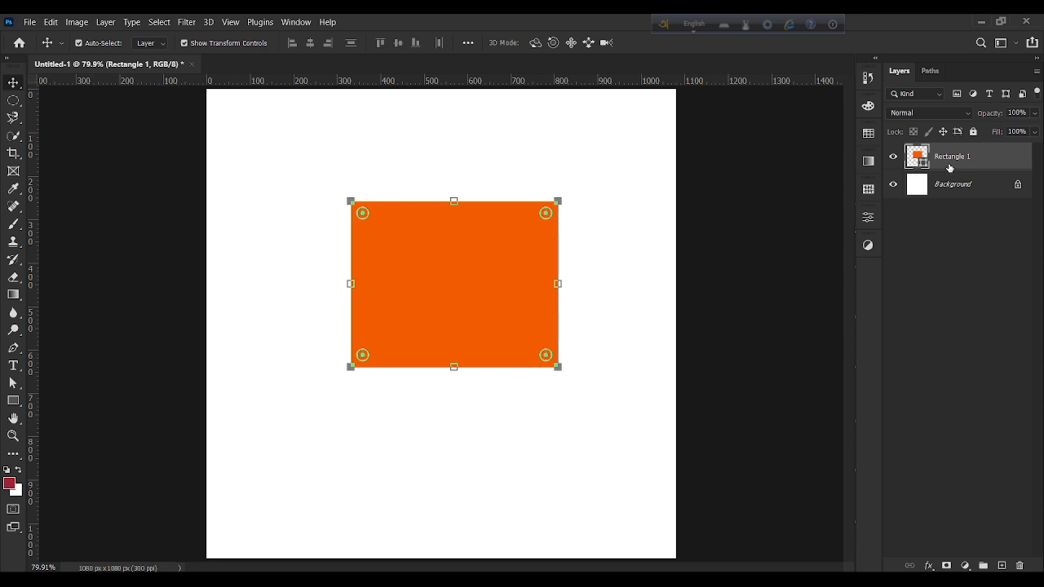
{"action": "left_click_drag", "start_coordinate": [482, 302], "coordinate": [443, 301]}
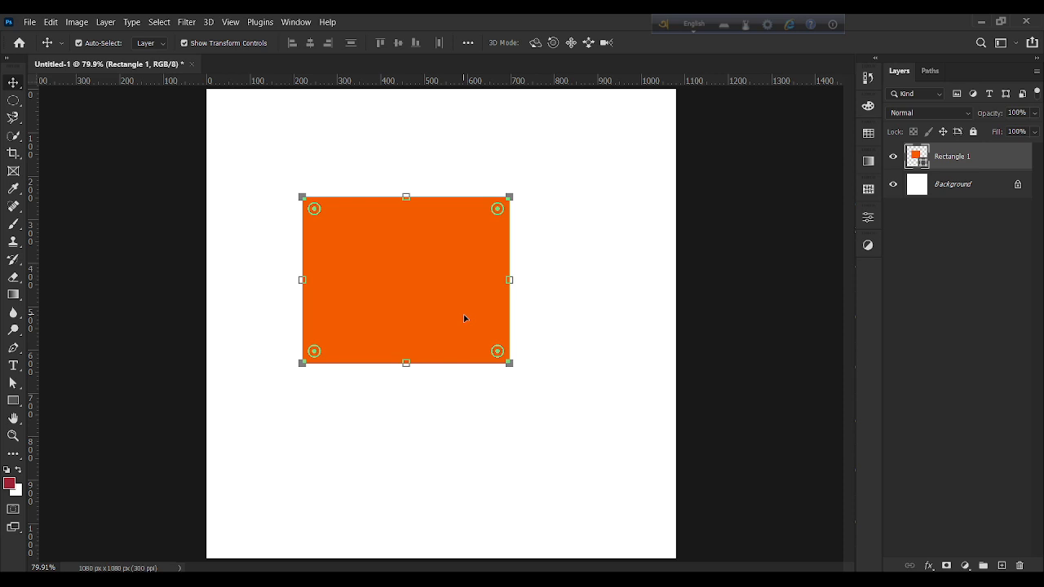
{"action": "left_click_drag", "start_coordinate": [412, 309], "coordinate": [438, 317]}
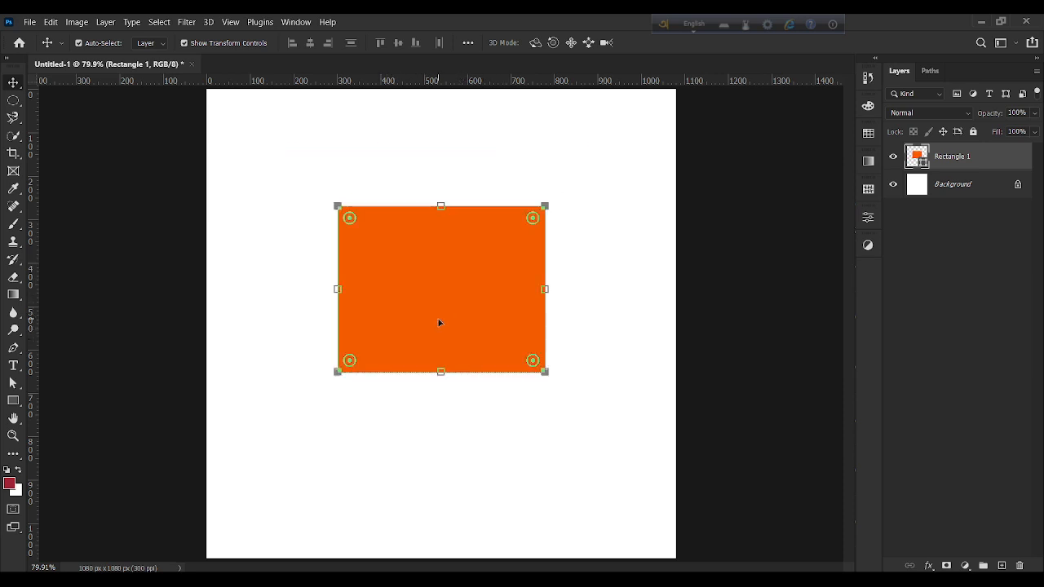
{"action": "left_click", "coordinate": [12, 400]}
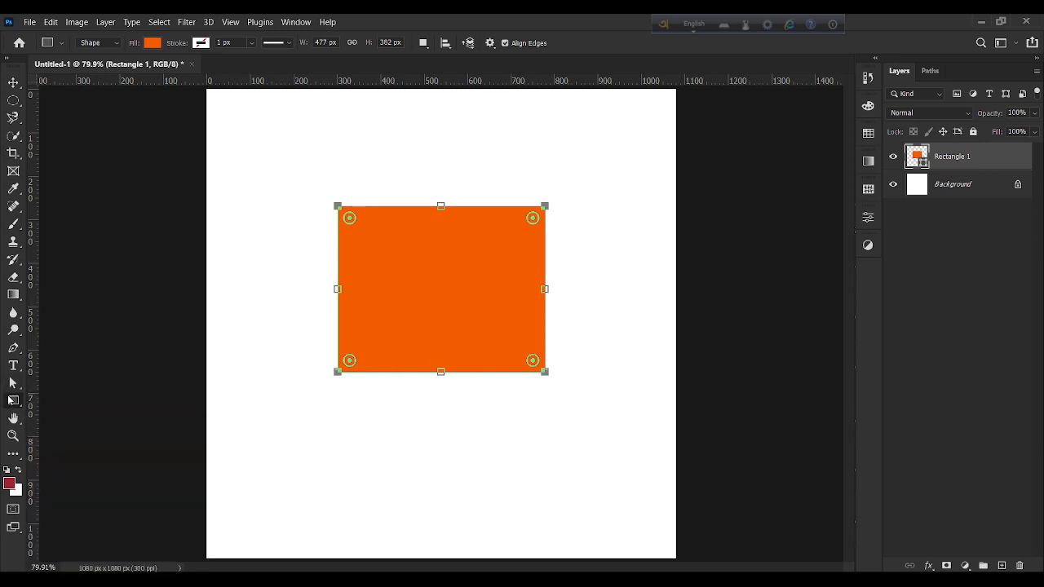
{"action": "right_click", "coordinate": [11, 400]}
{"action": "left_click", "coordinate": [84, 417]}
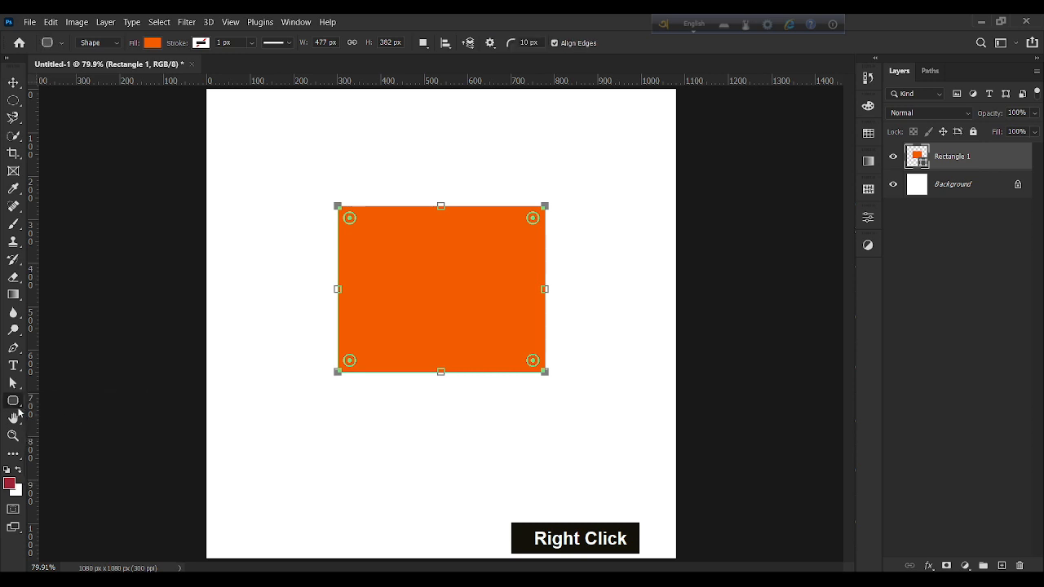
{"action": "right_click", "coordinate": [15, 404]}
{"action": "left_click", "coordinate": [71, 425]}
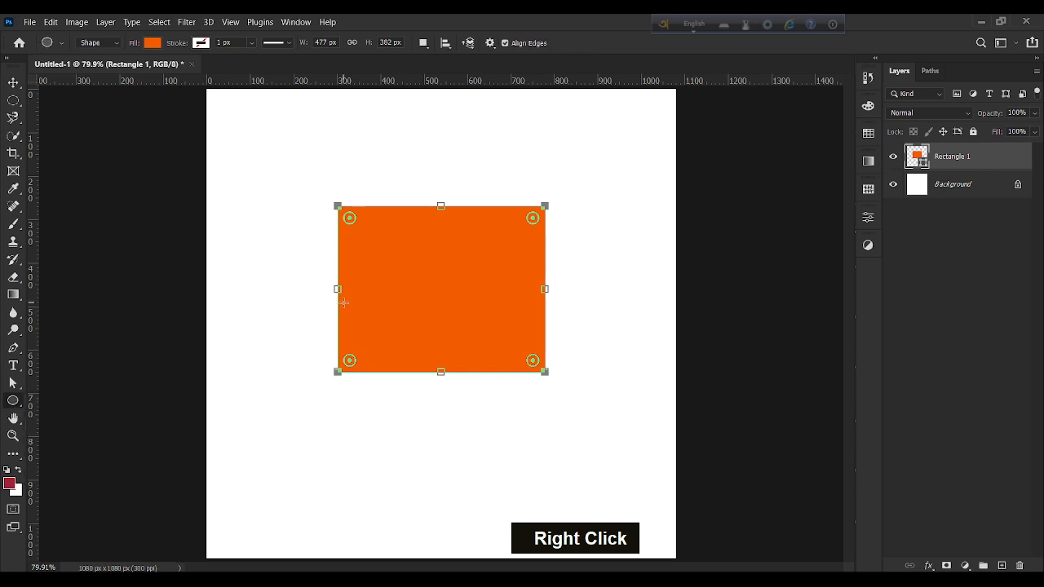
{"action": "left_click_drag", "start_coordinate": [372, 296], "coordinate": [516, 440]}
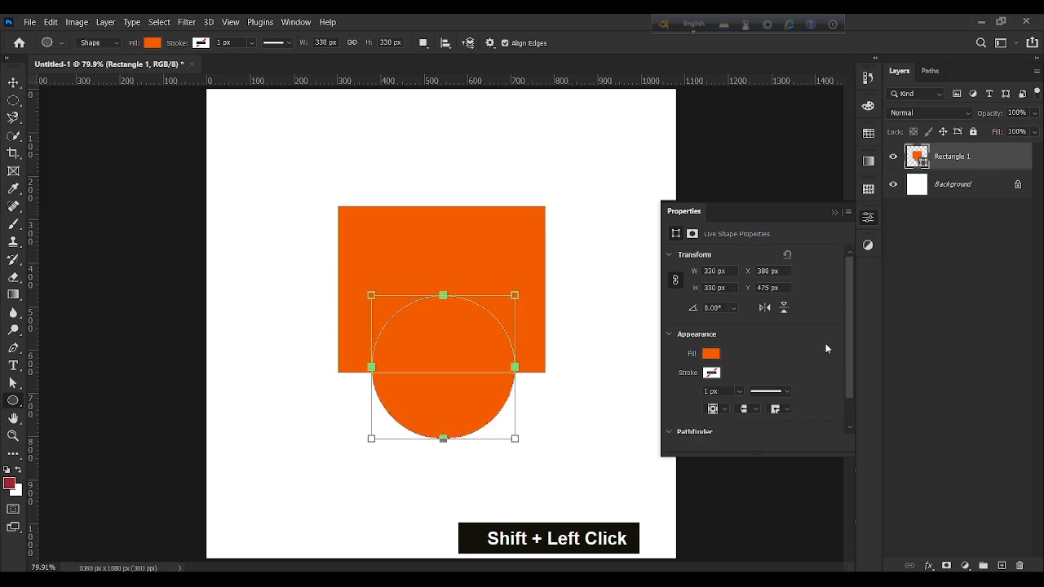
{"action": "key", "text": "ctrl+z"}
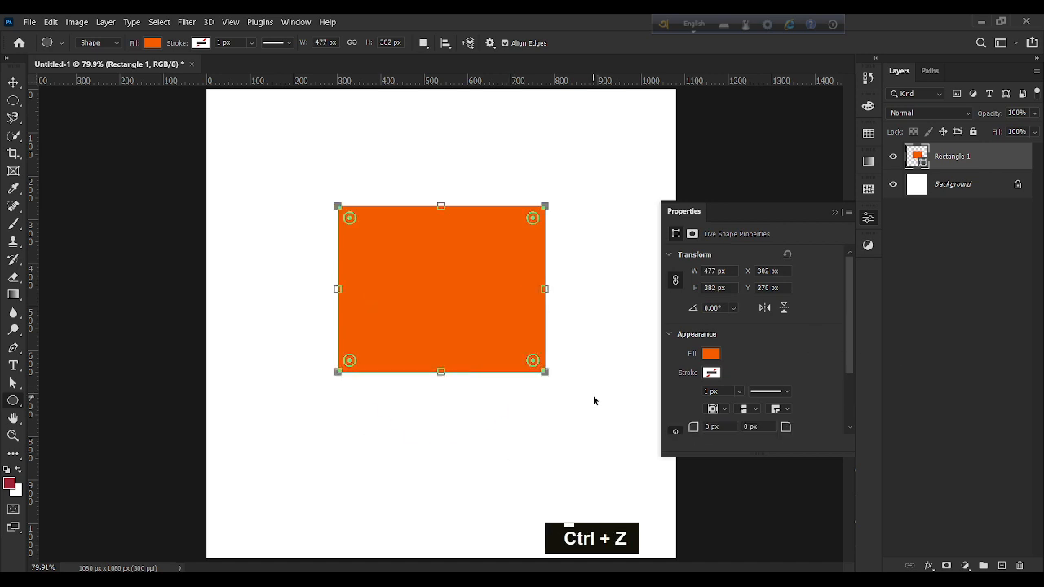
{"action": "left_click", "coordinate": [835, 213]}
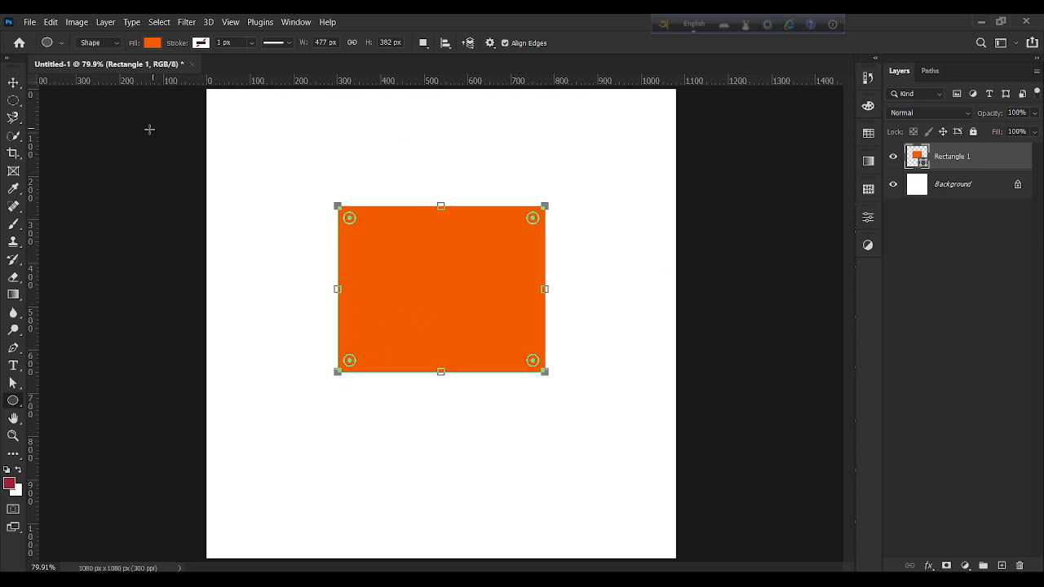
Deselect the rectangle and draw a circle about 239 px in diameter near the canvas's lower-left corner on its own layer
{"action": "left_click", "coordinate": [13, 84]}
{"action": "double_click", "coordinate": [268, 170]}
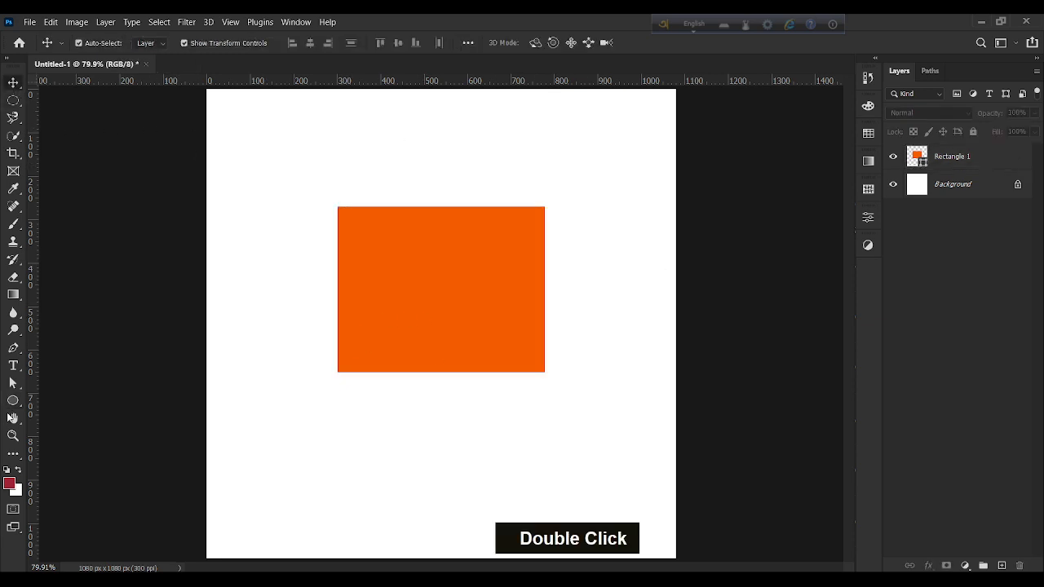
{"action": "left_click", "coordinate": [13, 401]}
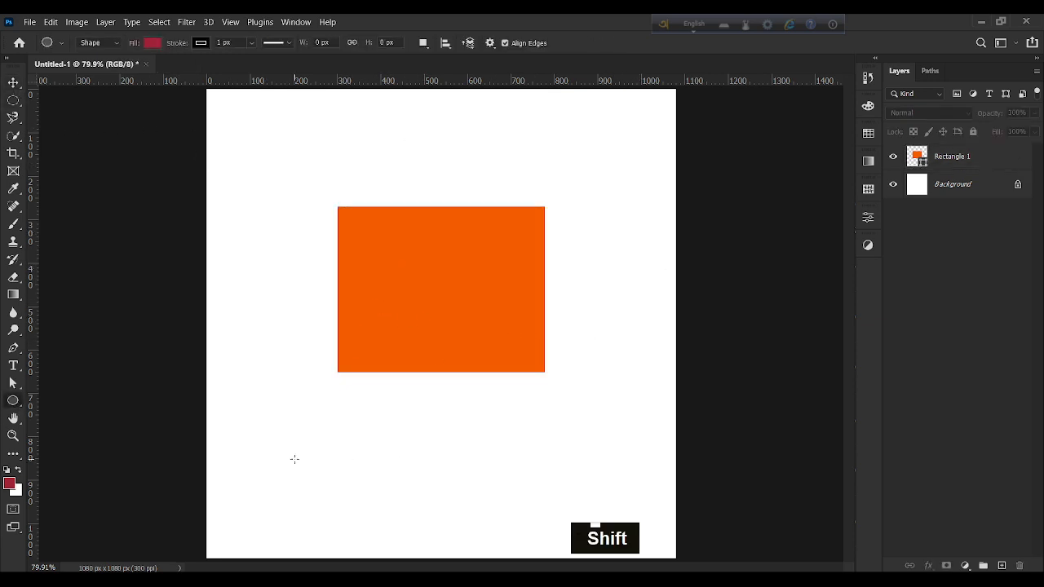
{"action": "left_click_drag", "start_coordinate": [249, 417], "coordinate": [674, 520]}
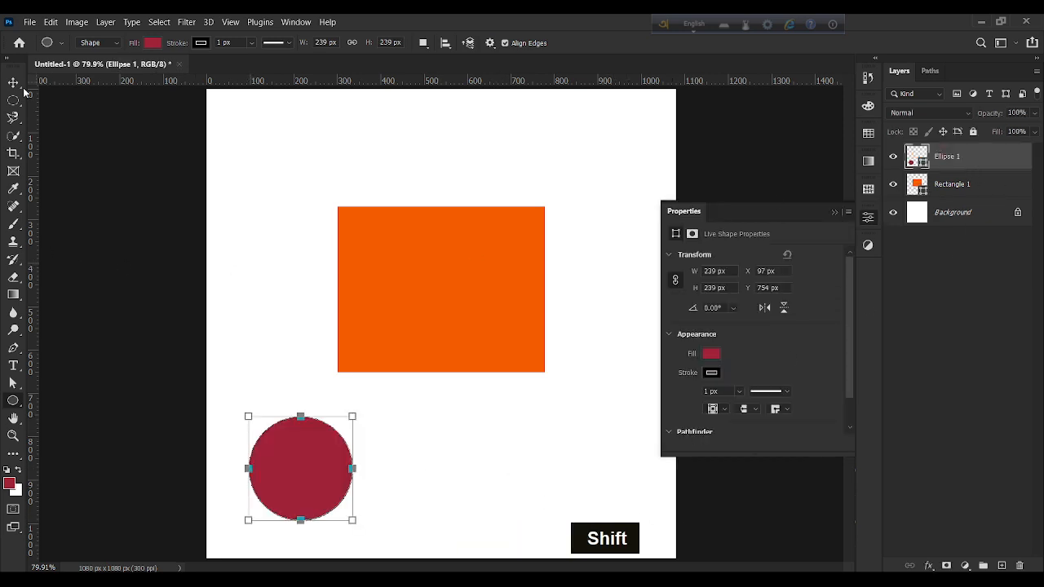
{"action": "left_click_drag", "start_coordinate": [353, 468], "coordinate": [432, 468]}
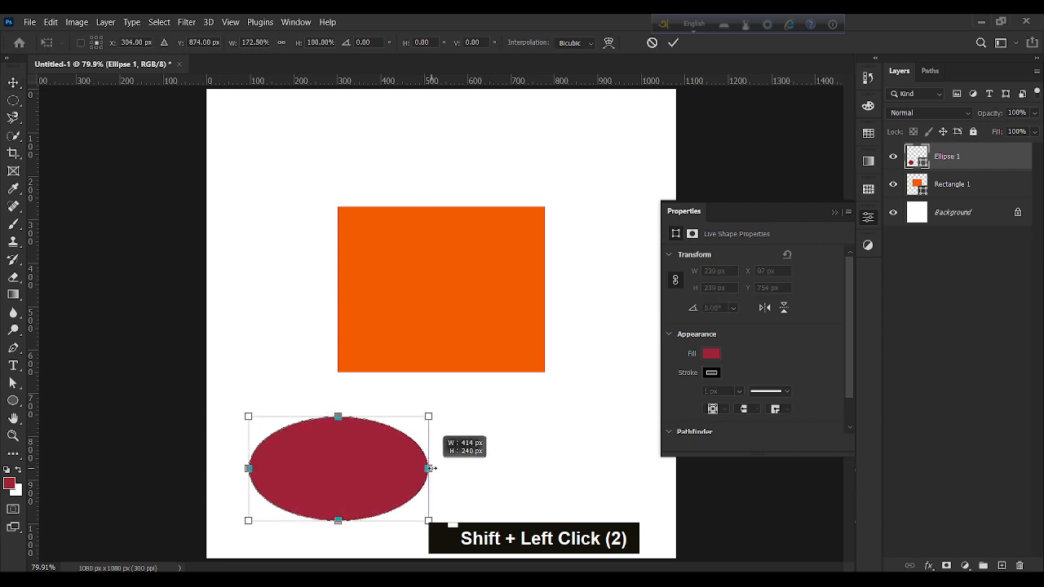
{"action": "key", "text": "ctrl+z"}
{"action": "left_click_drag", "start_coordinate": [337, 465], "coordinate": [413, 412]}
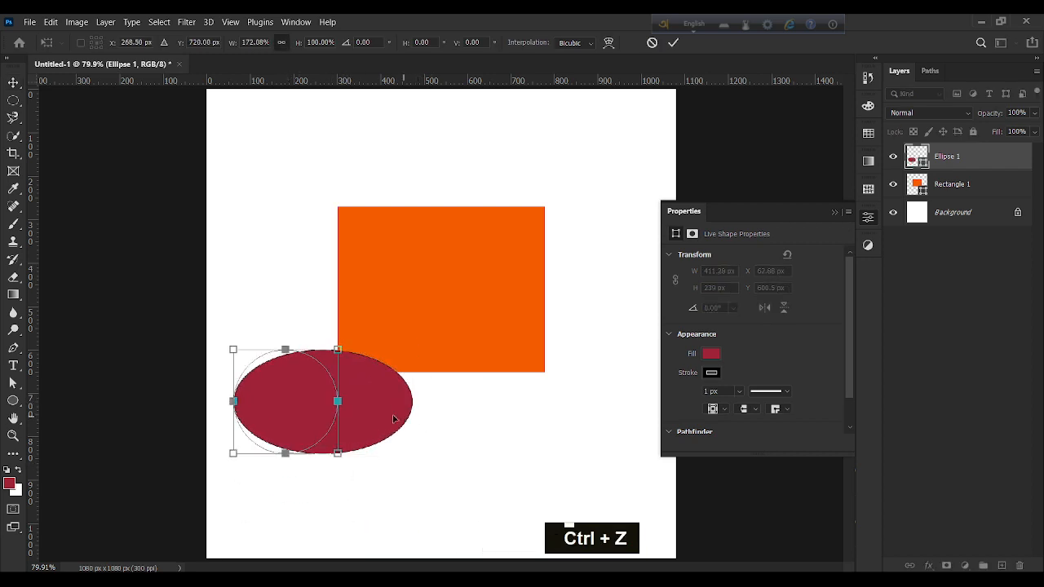
{"action": "key", "text": "ctrl+z"}
Enlarge the circle to about 428 px in diameter and place it over the rectangle's lower edge
{"action": "left_click_drag", "start_coordinate": [338, 400], "coordinate": [419, 400]}
{"action": "left_click_drag", "start_coordinate": [302, 432], "coordinate": [413, 476]}
{"action": "left_click", "coordinate": [673, 42]}
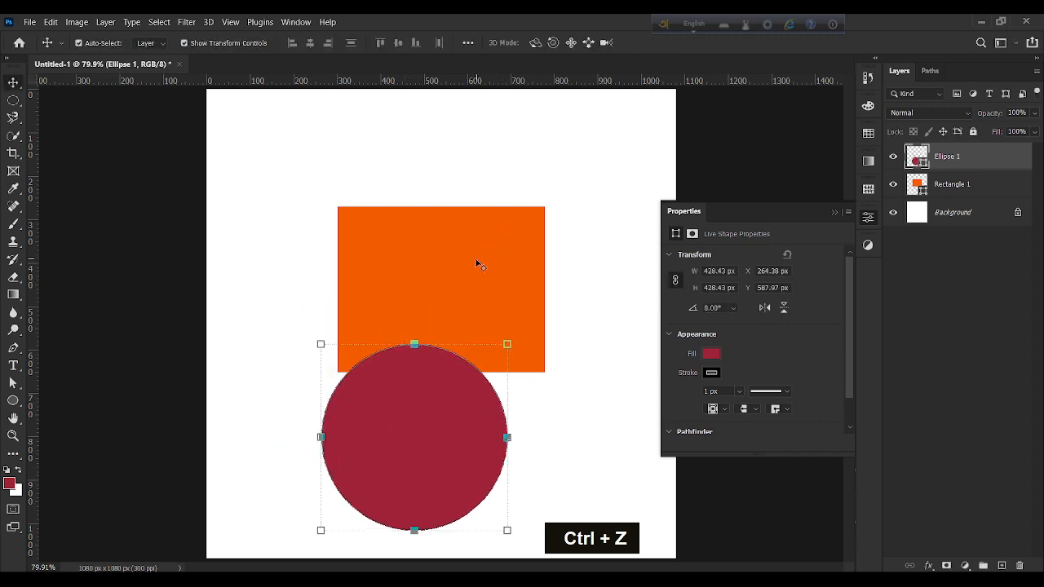
Separate the two shapes, moving the rectangle to the canvas's upper-right area and the circle to about X 181 px, Y 521 px
{"action": "left_click_drag", "start_coordinate": [477, 264], "coordinate": [535, 180]}
{"action": "left_click_drag", "start_coordinate": [429, 438], "coordinate": [393, 407]}
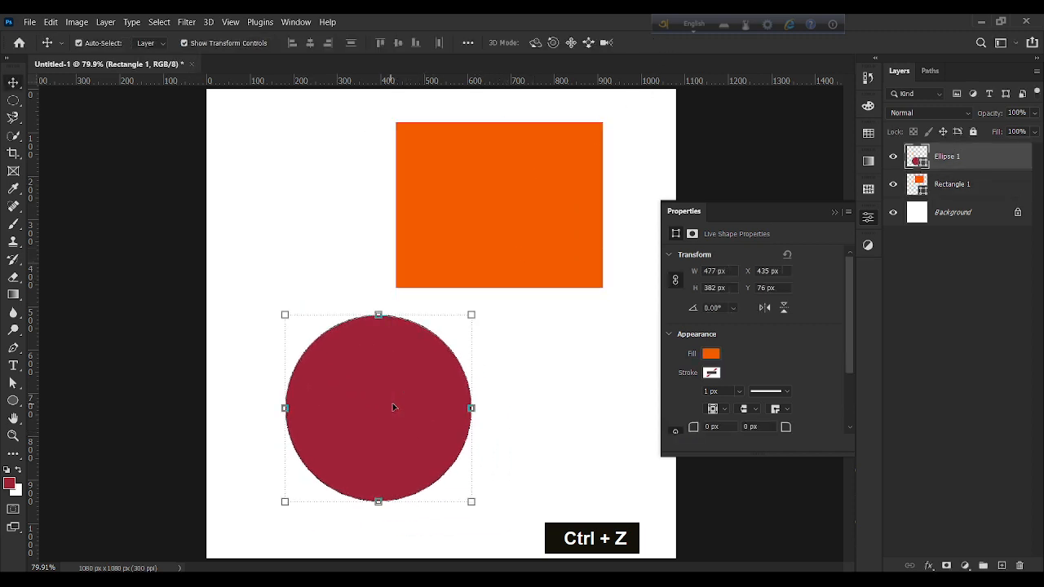
{"action": "left_click_drag", "start_coordinate": [499, 229], "coordinate": [546, 242]}
{"action": "left_click", "coordinate": [406, 420]}
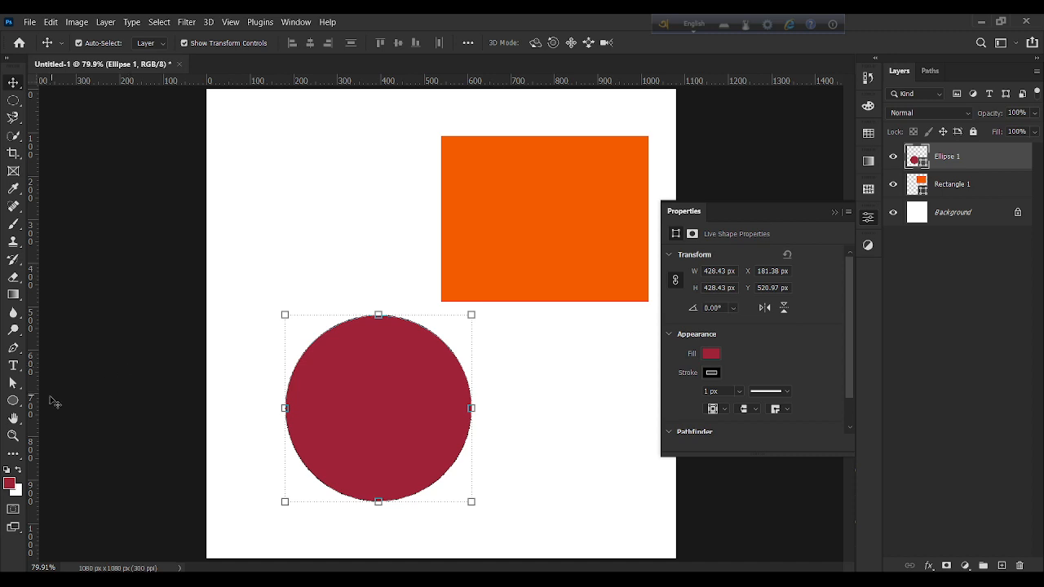
Add the placeholder text "Lorem Ipsum" on the empty canvas beside the rectangle and left-align it
{"action": "key", "text": "t"}
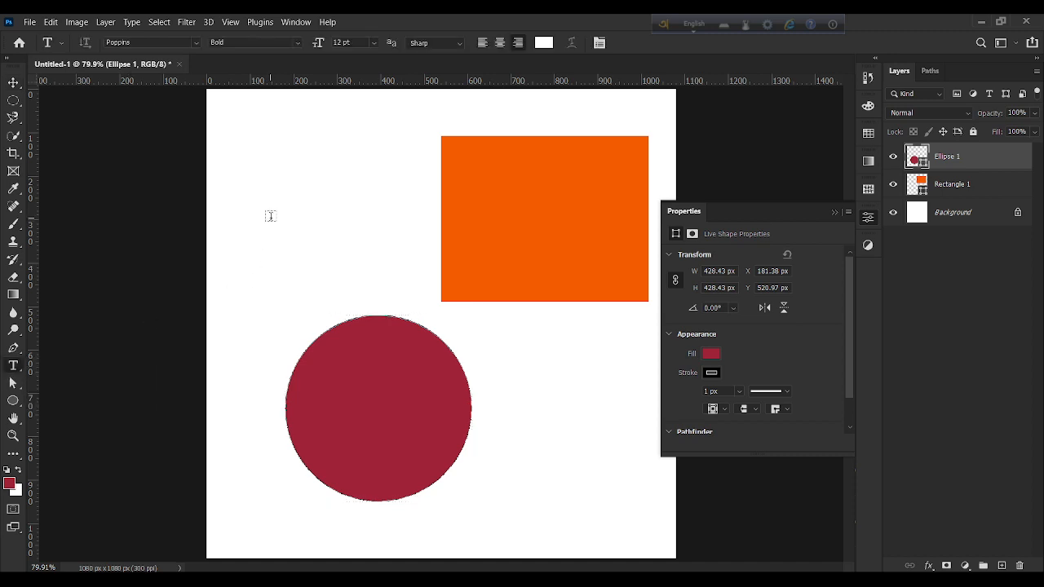
{"action": "left_click", "coordinate": [270, 215]}
{"action": "left_click", "coordinate": [13, 84]}
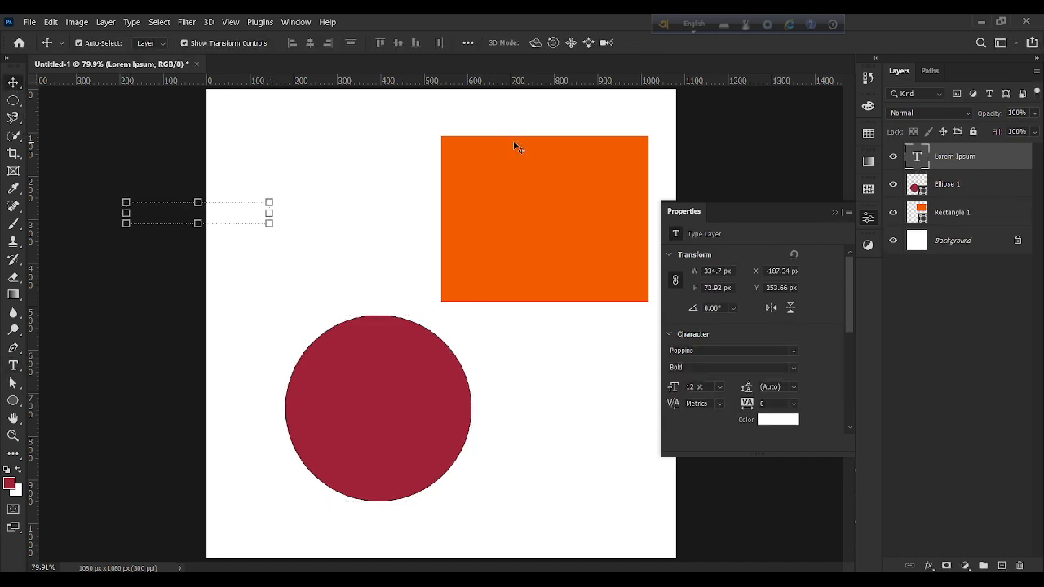
{"action": "scroll", "coordinate": [731, 407], "scroll_direction": "down", "scroll_amount": 2}
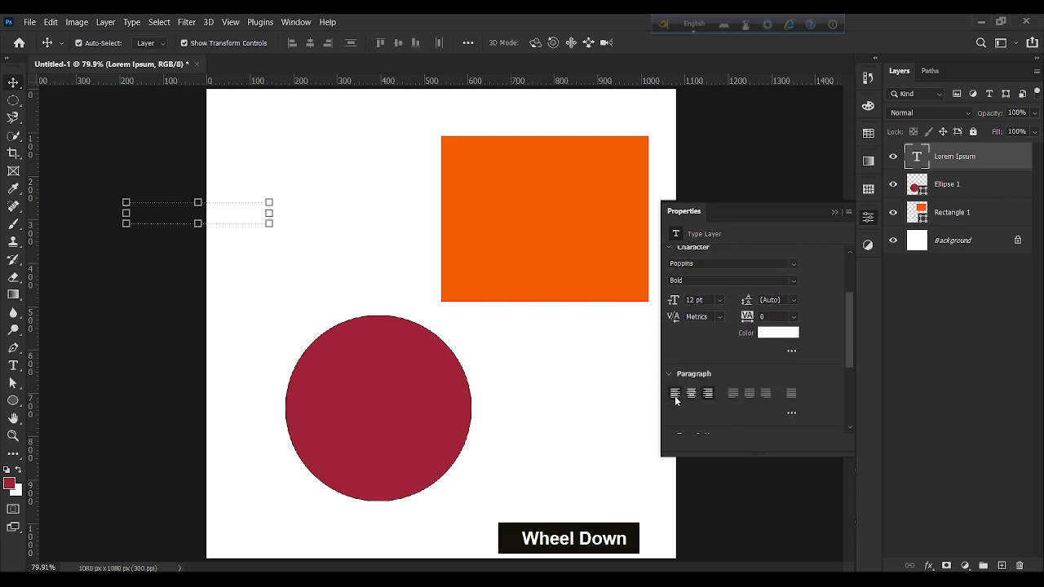
{"action": "left_click", "coordinate": [675, 395]}
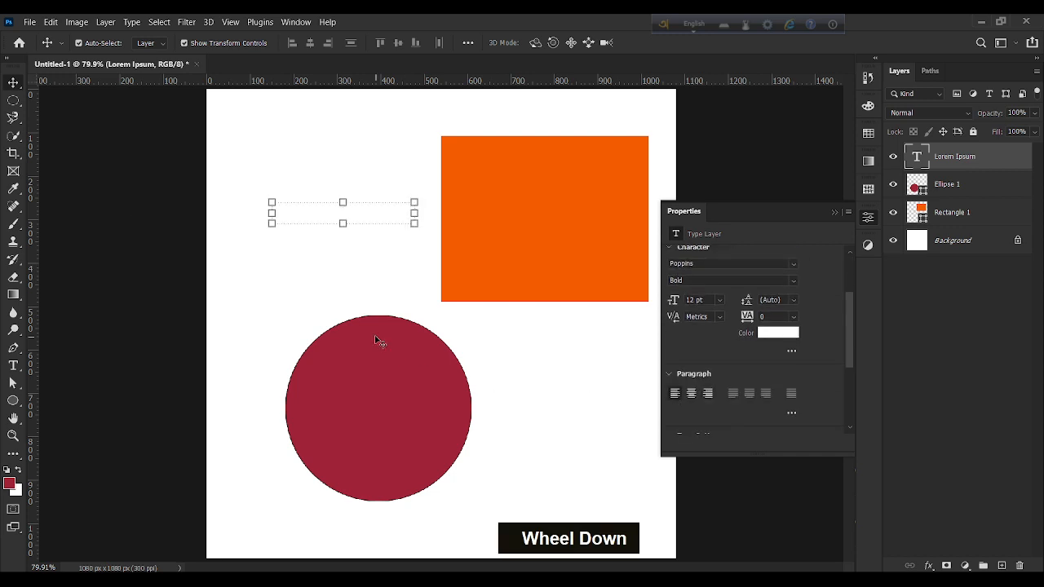
Set the "Lorem Ipsum" text colour to near-black #0e0101 and nudge the text slightly upward
{"action": "left_click", "coordinate": [770, 331]}
{"action": "left_click", "coordinate": [242, 356]}
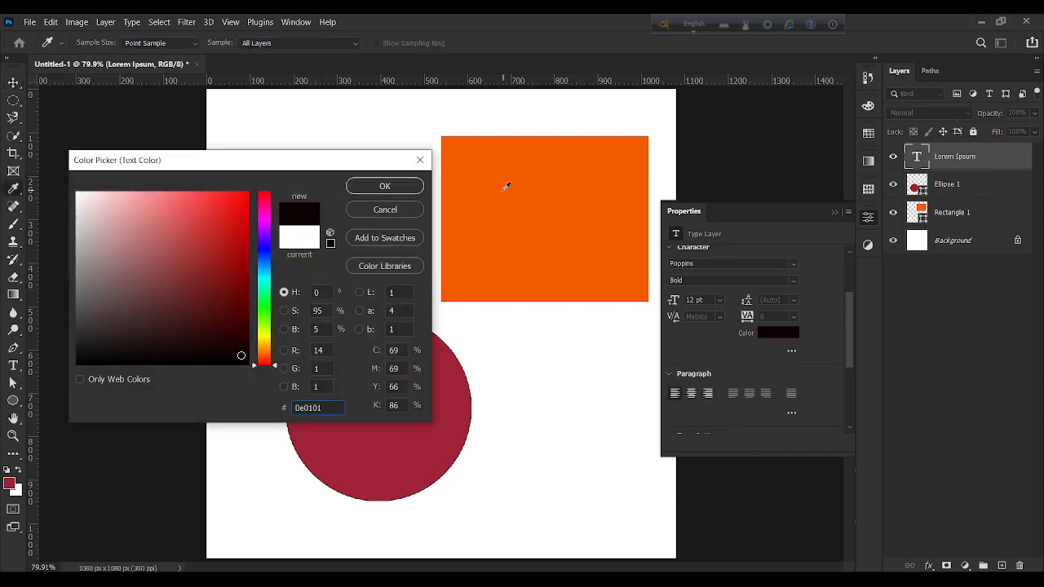
{"action": "left_click", "coordinate": [401, 187]}
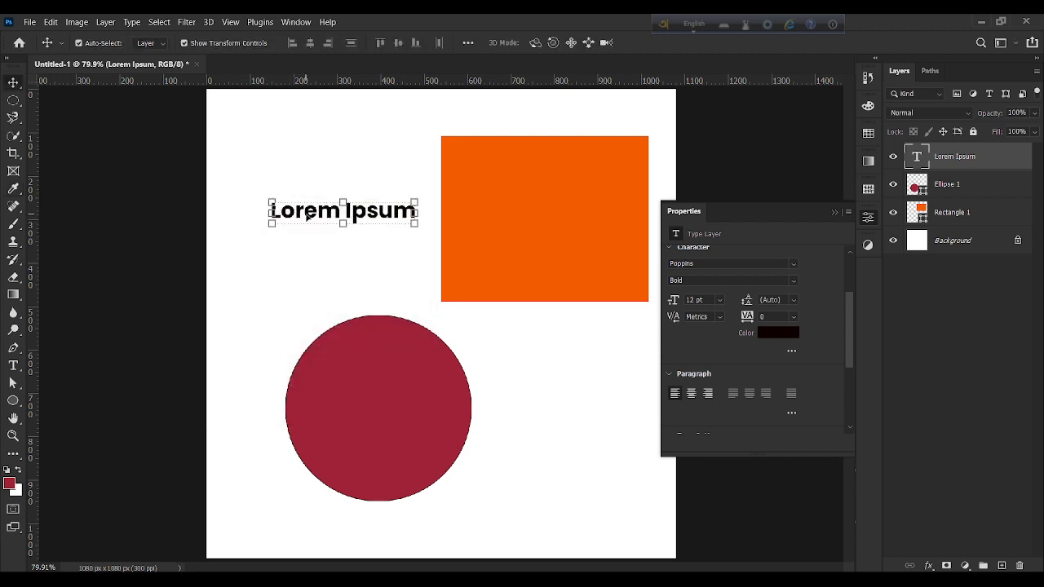
{"action": "mouse_move", "coordinate": [306, 213]}
{"action": "left_mouse_down"}
{"action": "mouse_move", "coordinate": [292, 182]}
{"action": "mouse_move", "coordinate": [306, 208]}
{"action": "left_mouse_up"}
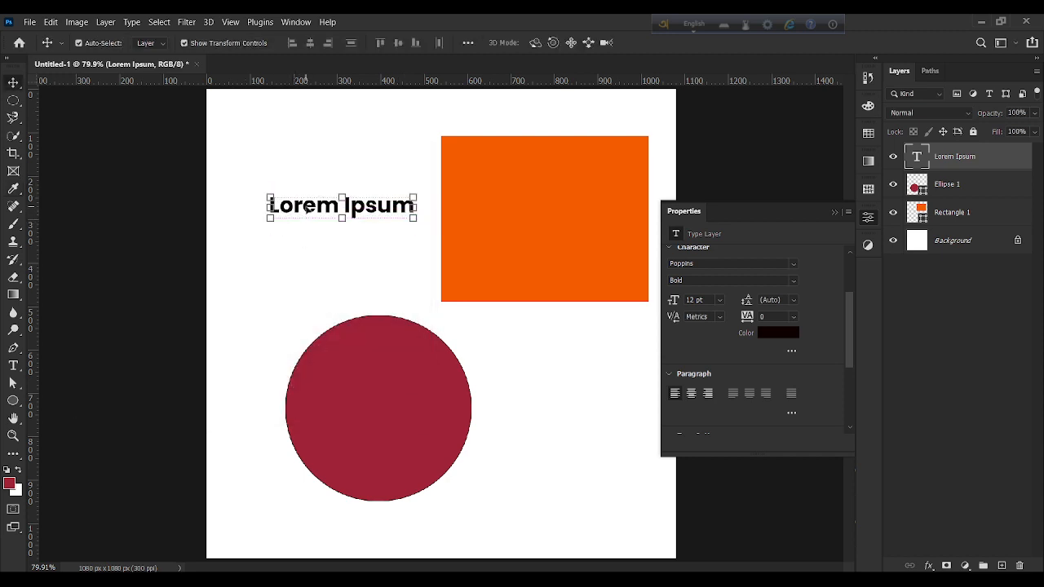
Select the text, circle and rectangle together and delete all three layers
{"action": "left_click_drag", "start_coordinate": [354, 113], "coordinate": [515, 437]}
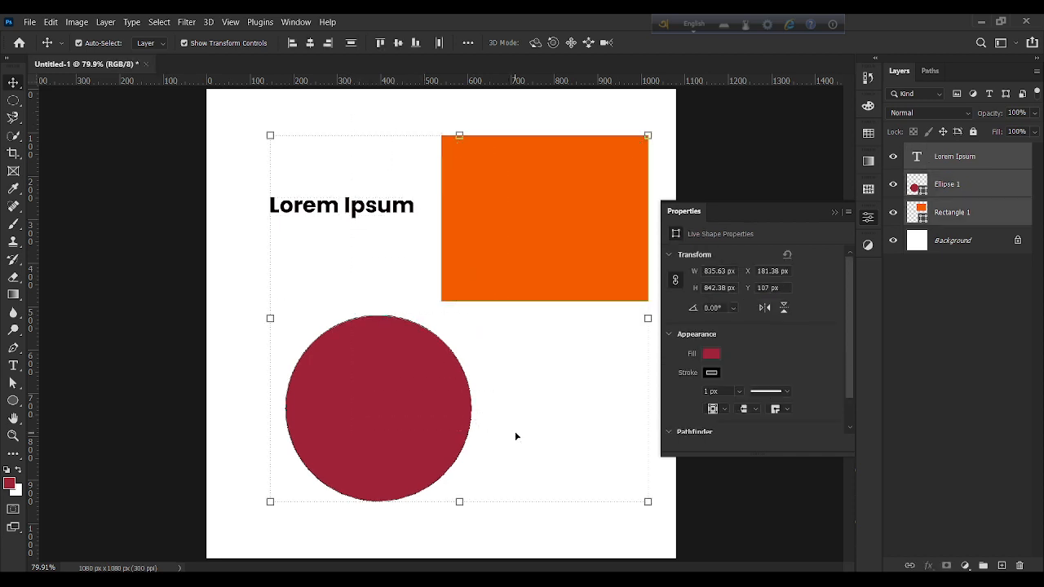
{"action": "key", "text": "BackSpace"}
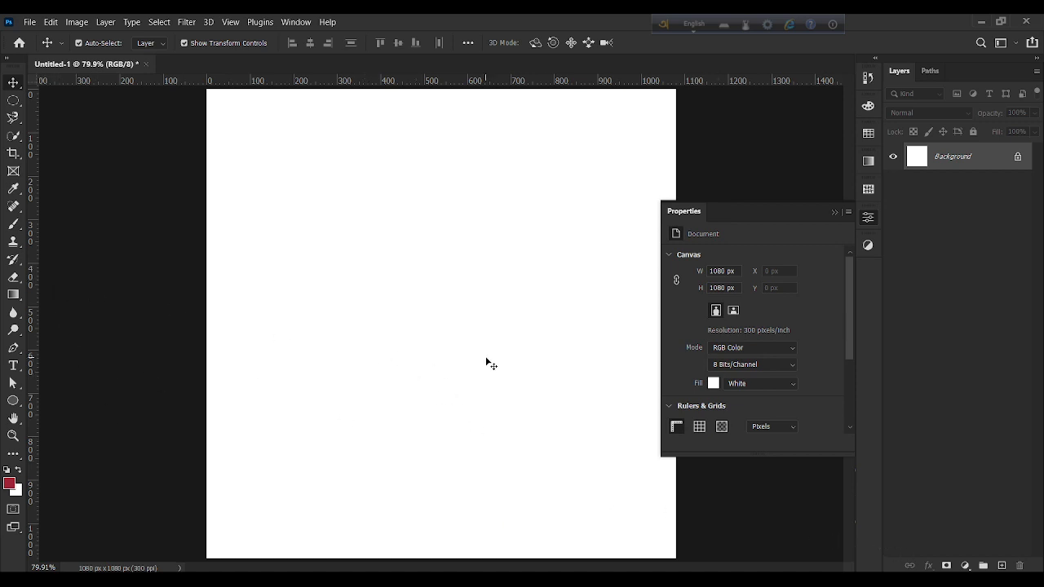
Add a blank layer and paint two soft dark-red strokes on it with a 300 px brush
{"action": "left_click", "coordinate": [1001, 566]}
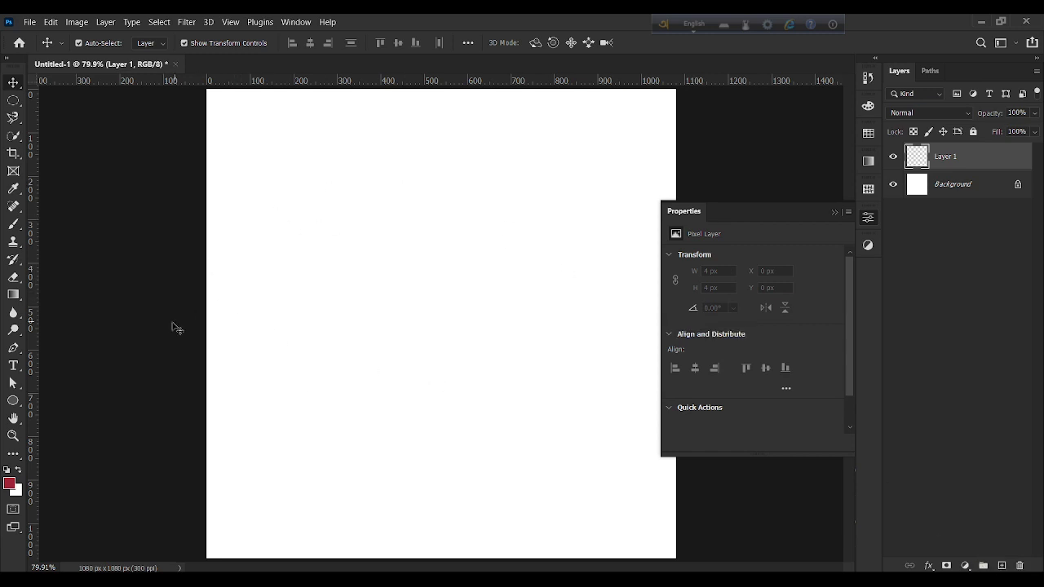
{"action": "left_click", "coordinate": [14, 223]}
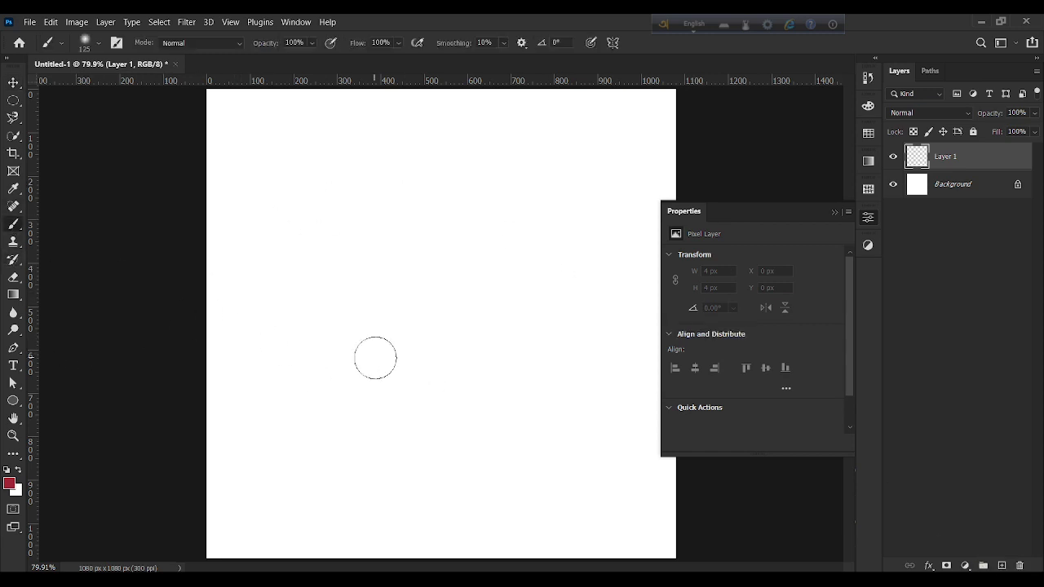
{"action": "key", "text": "bracketright"}
{"action": "key", "text": "bracketright"}
{"action": "key", "text": "bracketright"}
{"action": "key", "text": "bracketright"}
{"action": "key", "text": "bracketright"}
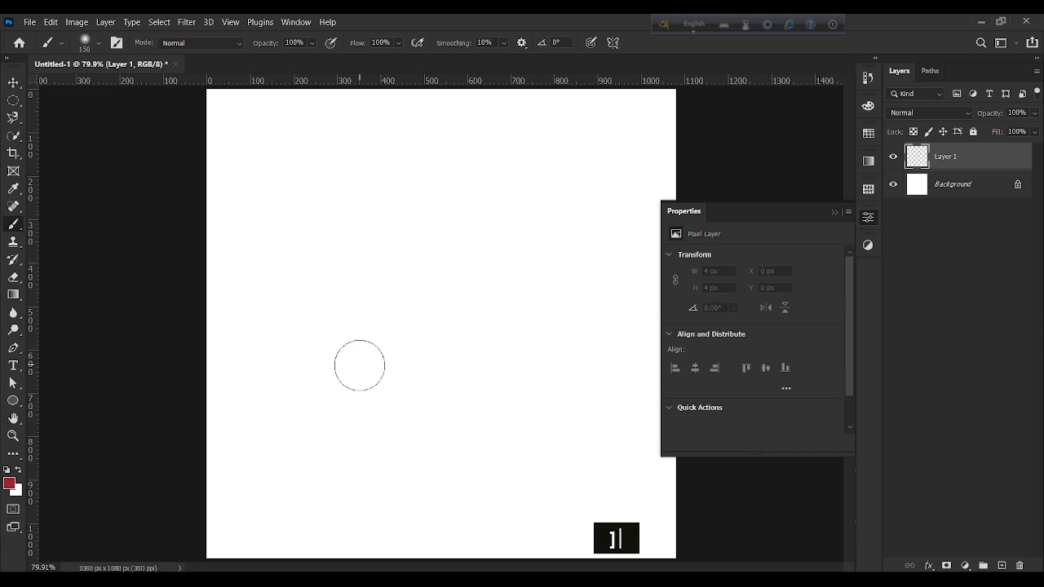
{"action": "mouse_move", "coordinate": [333, 393]}
{"action": "left_mouse_down"}
{"action": "mouse_move", "coordinate": [374, 302]}
{"action": "mouse_move", "coordinate": [574, 258]}
{"action": "left_mouse_up"}
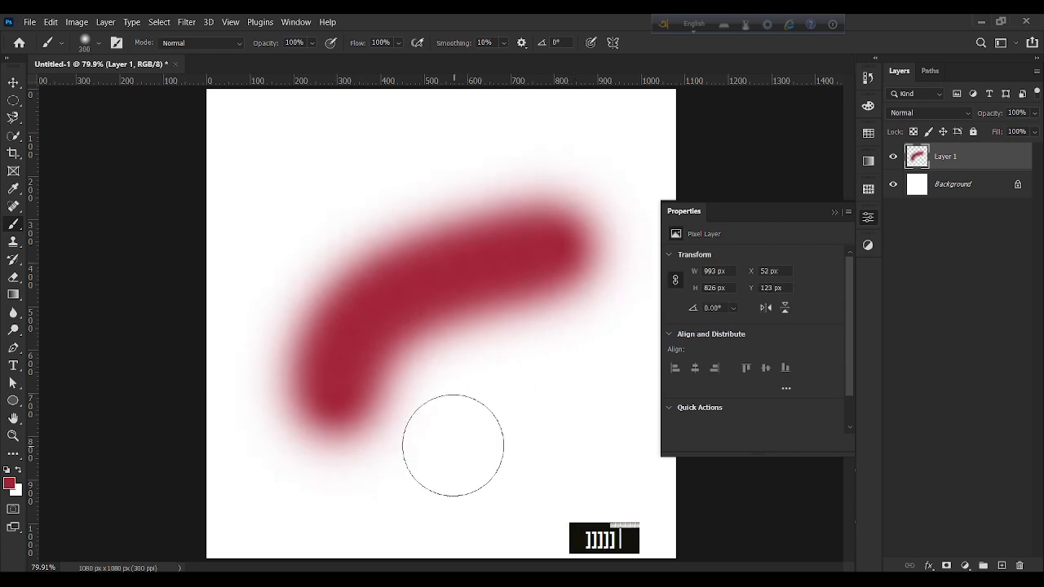
{"action": "left_click_drag", "start_coordinate": [452, 443], "coordinate": [501, 362]}
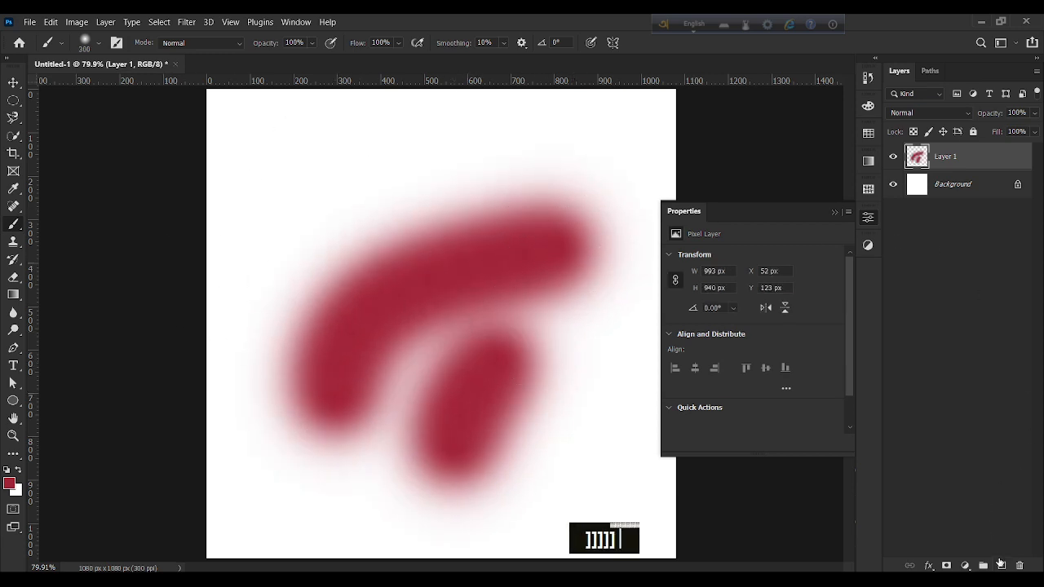
Paint a dark-red stroke across the canvas's upper-left area on a second new layer, and toggle that layer's visibility off and on
{"action": "left_click", "coordinate": [1001, 566]}
{"action": "left_click_drag", "start_coordinate": [282, 217], "coordinate": [498, 172]}
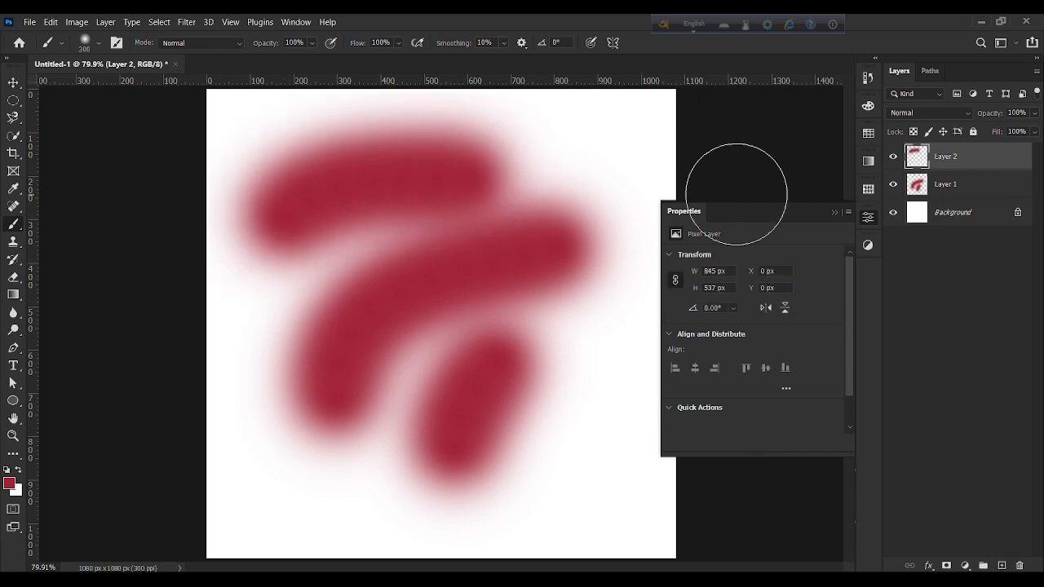
{"action": "left_click", "coordinate": [893, 156]}
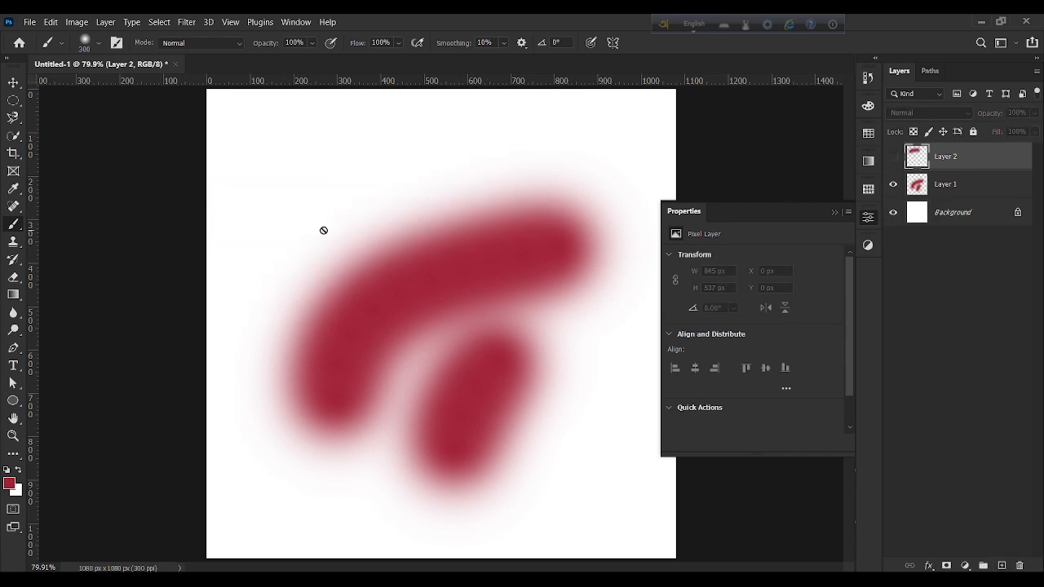
{"action": "left_click", "coordinate": [892, 159]}
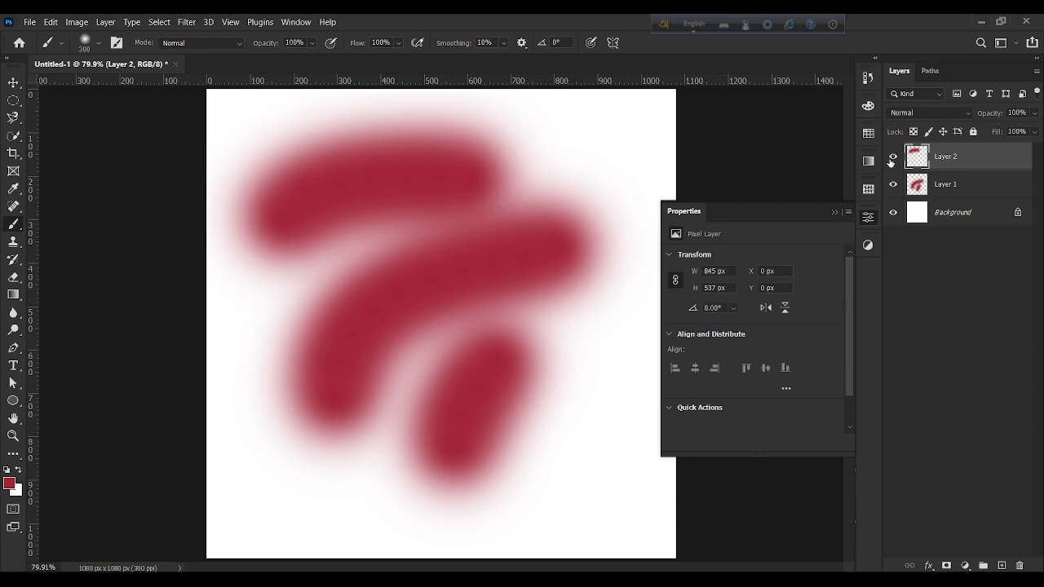
Delete both painted layers, leaving only the Background
{"action": "left_click", "coordinate": [13, 82]}
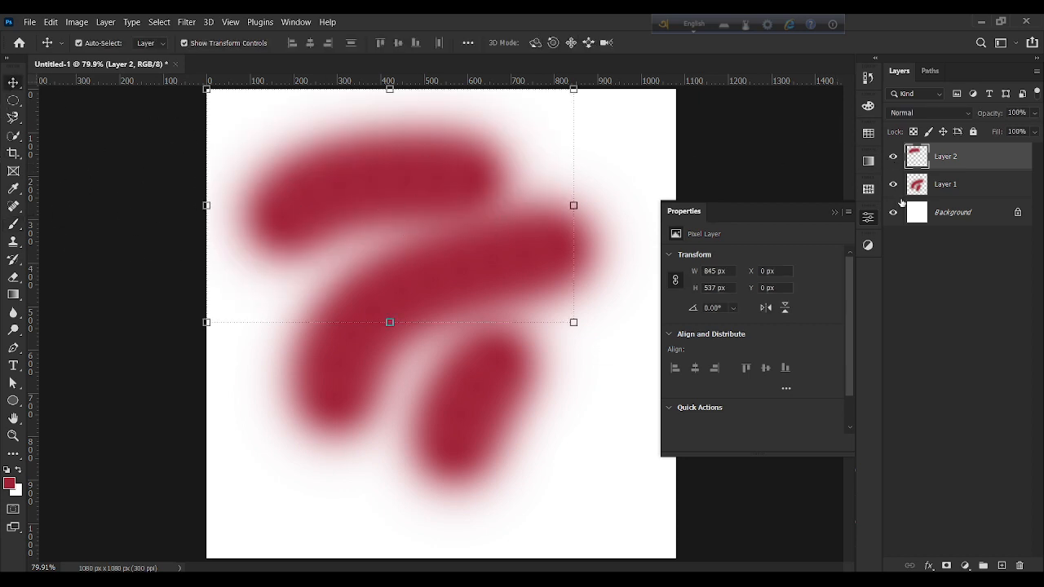
{"action": "left_click", "coordinate": [971, 186]}
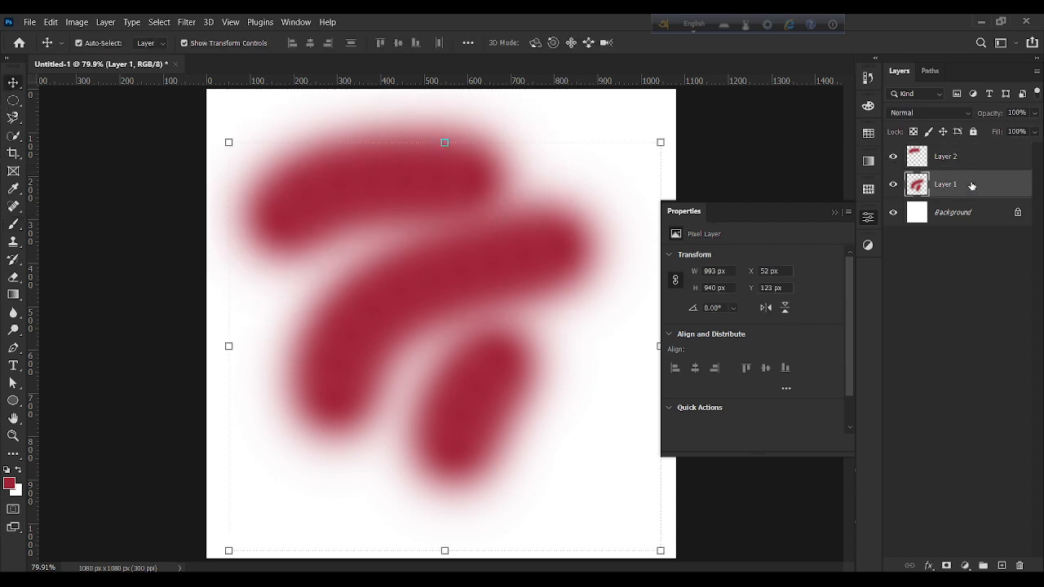
{"action": "key", "text": "Delete"}
{"action": "left_click", "coordinate": [967, 161]}
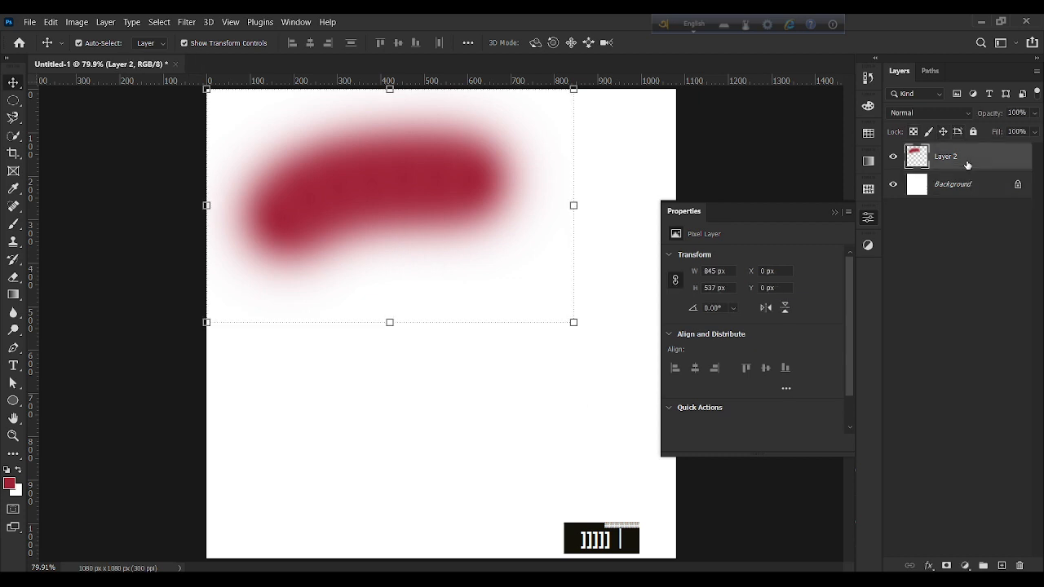
{"action": "key", "text": "Delete"}
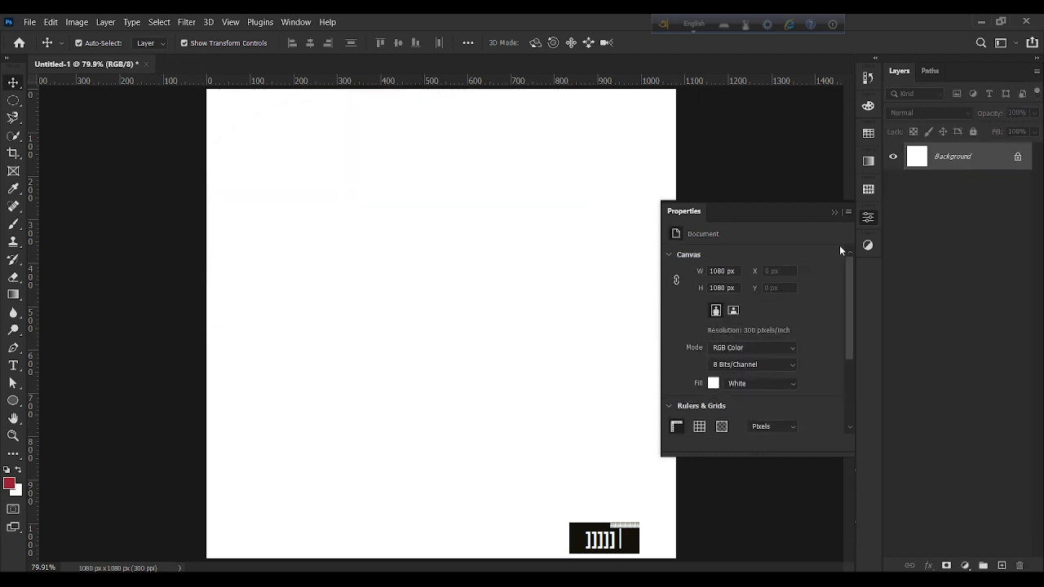
Add a blank layer and draw a rectangle about 392 × 150 px in the canvas's upper-left area
{"action": "left_click", "coordinate": [15, 401]}
{"action": "right_click", "coordinate": [15, 400]}
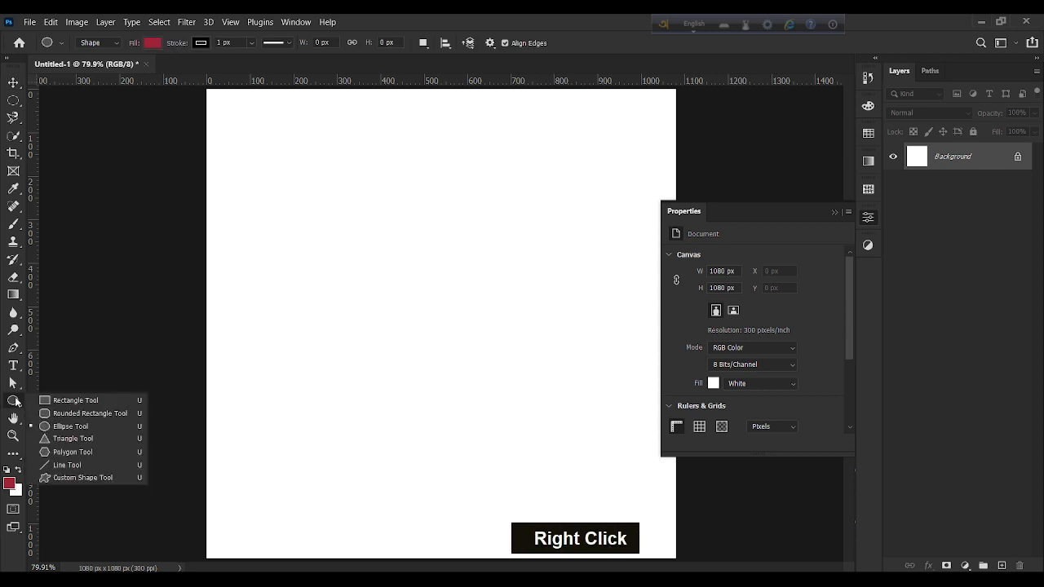
{"action": "left_click", "coordinate": [1001, 565]}
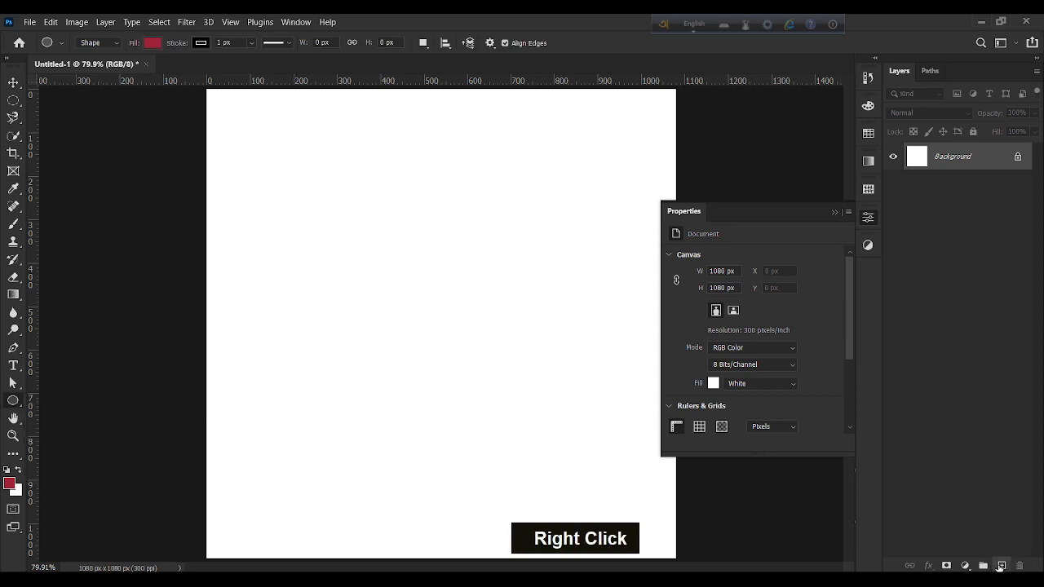
{"action": "left_click", "coordinate": [1001, 565]}
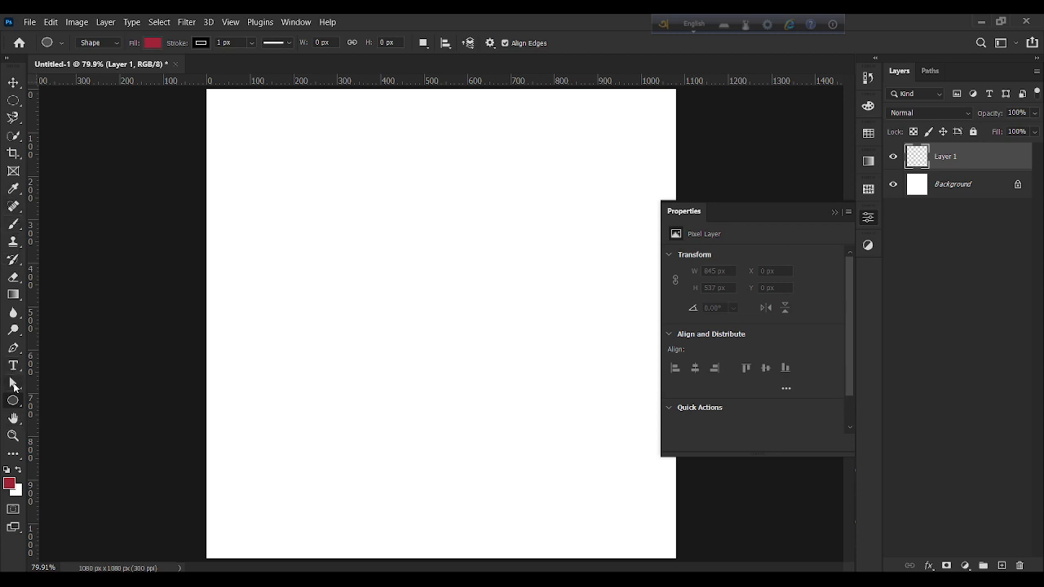
{"action": "right_click", "coordinate": [13, 400]}
{"action": "left_click", "coordinate": [73, 399]}
{"action": "left_click_drag", "start_coordinate": [271, 178], "coordinate": [441, 241]}
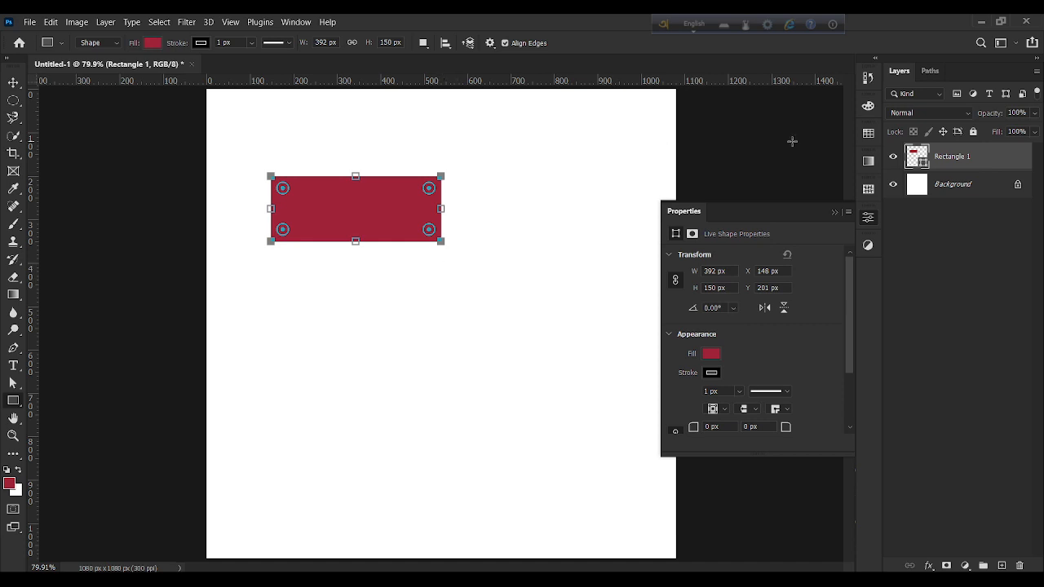
Add a square about 239 px wide below the rectangle on the same shape layer, and move both to about X 129 px, Y 149 px
{"action": "key", "text": "shift"}
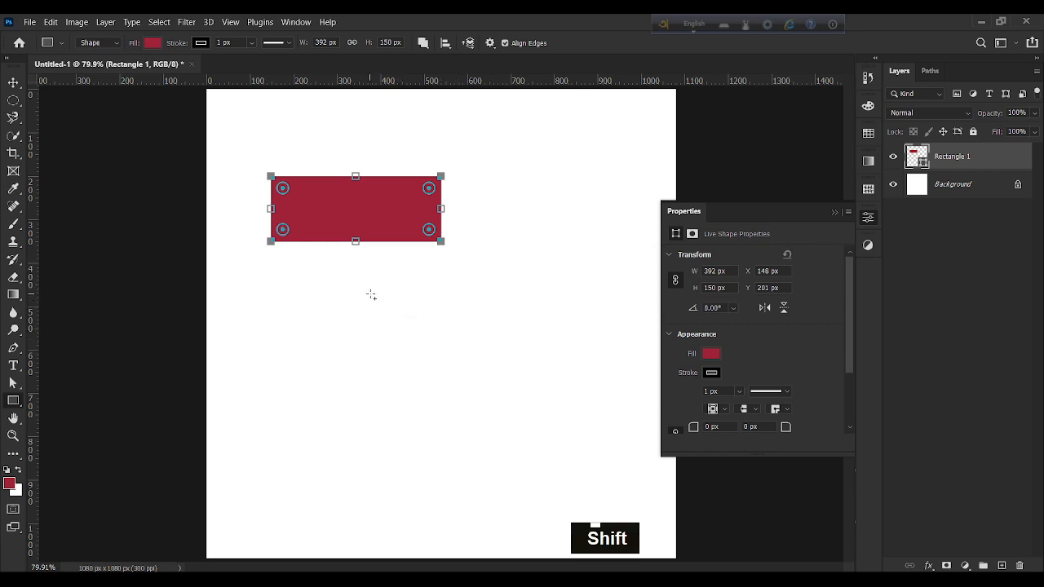
{"action": "left_click_drag", "start_coordinate": [371, 293], "coordinate": [613, 396]}
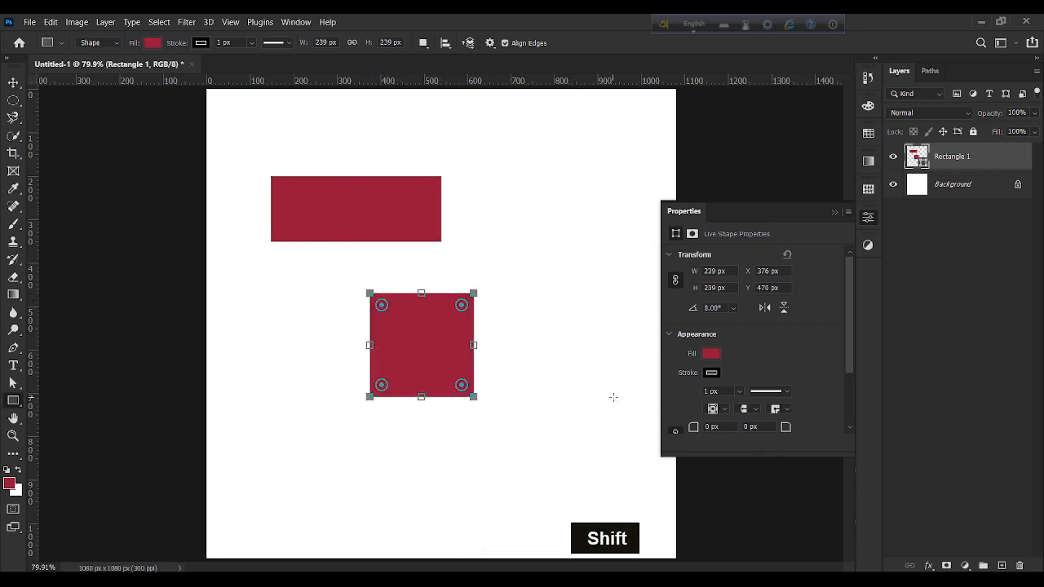
{"action": "left_click", "coordinate": [13, 82]}
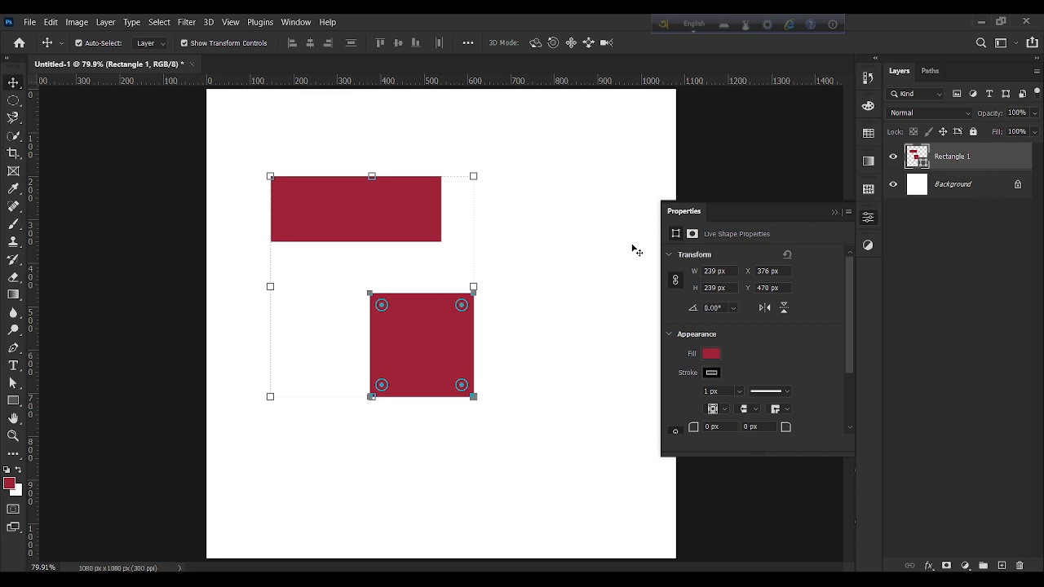
{"action": "mouse_move", "coordinate": [436, 342]}
{"action": "left_mouse_down"}
{"action": "mouse_move", "coordinate": [507, 320]}
{"action": "mouse_move", "coordinate": [434, 339]}
{"action": "left_mouse_up"}
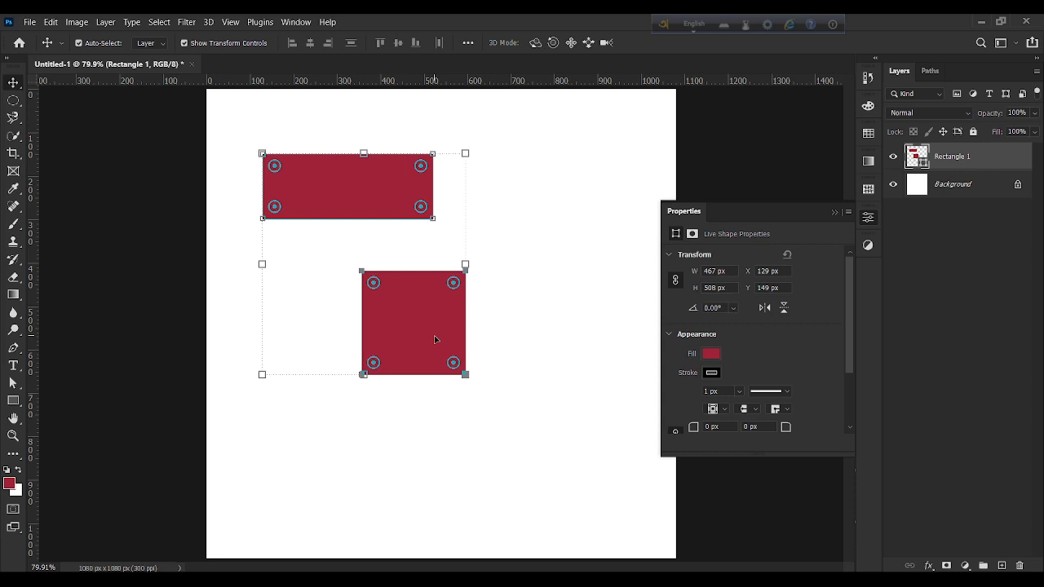
Give the rectangle and square an orange fill and remove their stroke
{"action": "left_click", "coordinate": [708, 358]}
{"action": "left_click", "coordinate": [690, 414]}
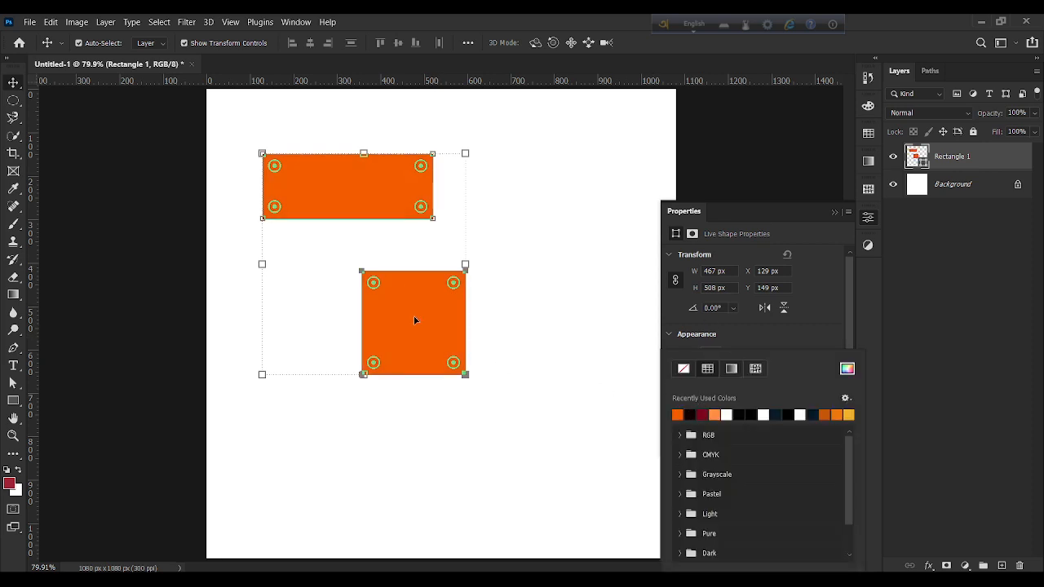
{"action": "left_click", "coordinate": [725, 347]}
{"action": "left_click", "coordinate": [705, 375]}
{"action": "left_click", "coordinate": [684, 370]}
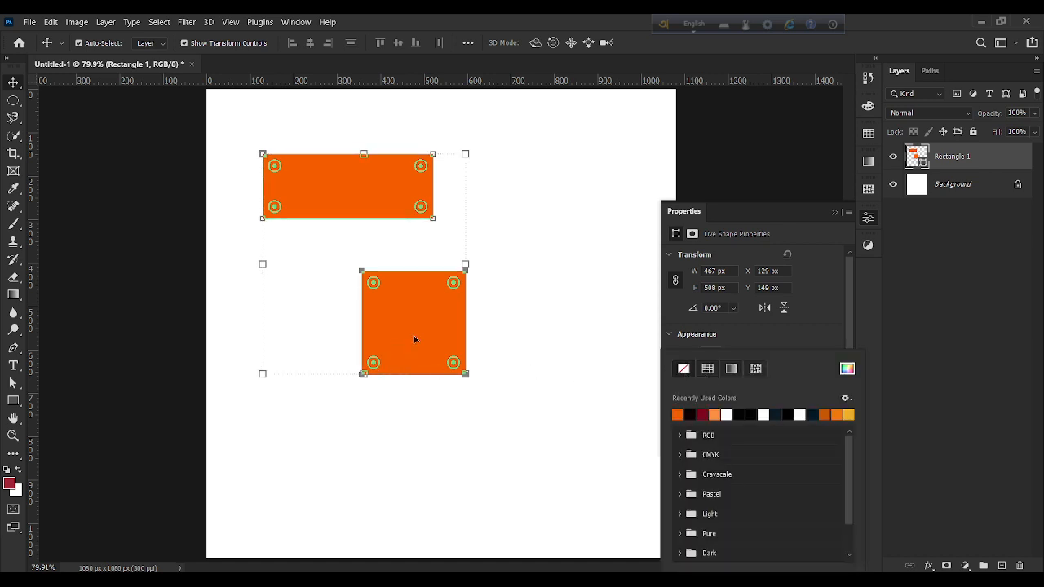
Try to skew the rectangle and square together by 29 degrees horizontally, and undo the skew
{"action": "key", "text": "ctrl"}
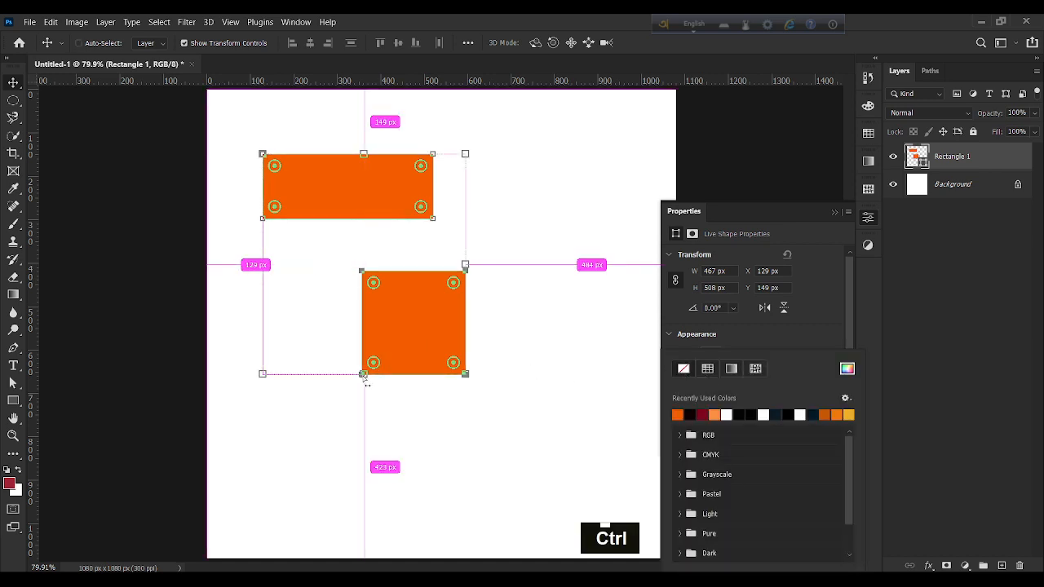
{"action": "left_click_drag", "start_coordinate": [365, 377], "coordinate": [481, 369]}
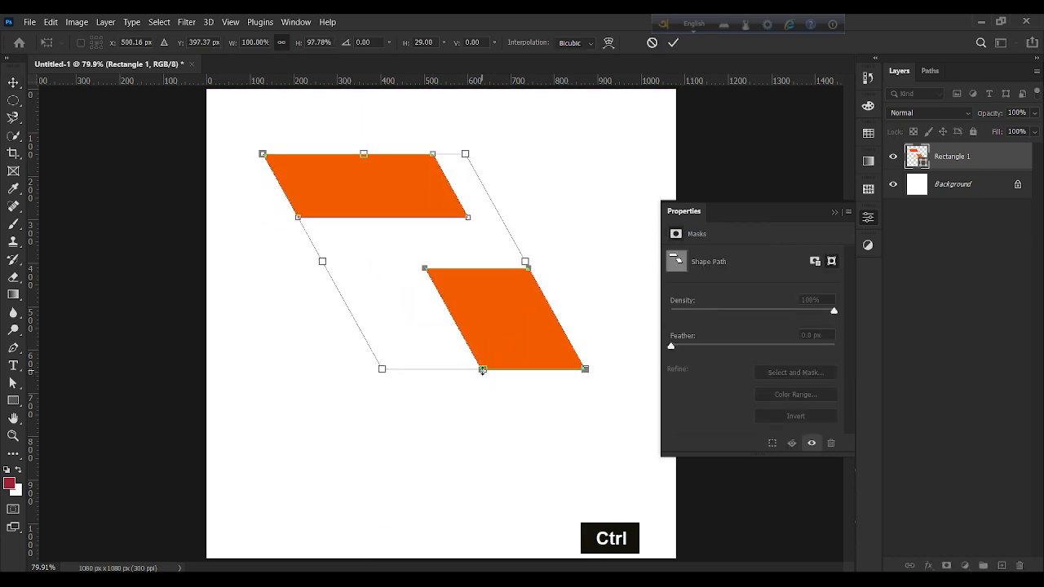
{"action": "key", "text": "ctrl+z"}
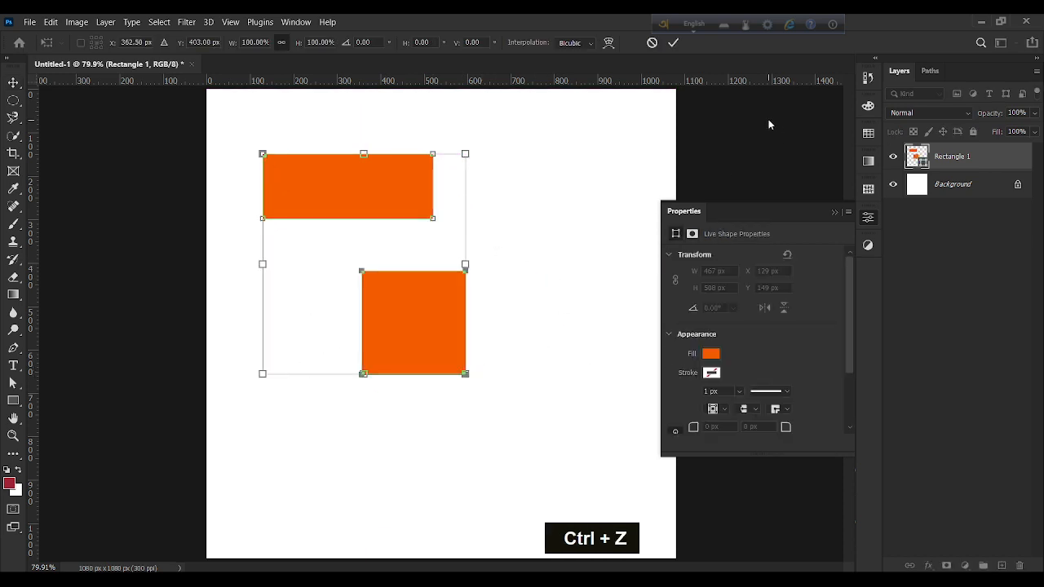
{"action": "left_click", "coordinate": [673, 42]}
Move both orange shapes to the right and reshape the square into a left-pointing polygon with a dented upper edge
{"action": "left_click_drag", "start_coordinate": [438, 302], "coordinate": [477, 294]}
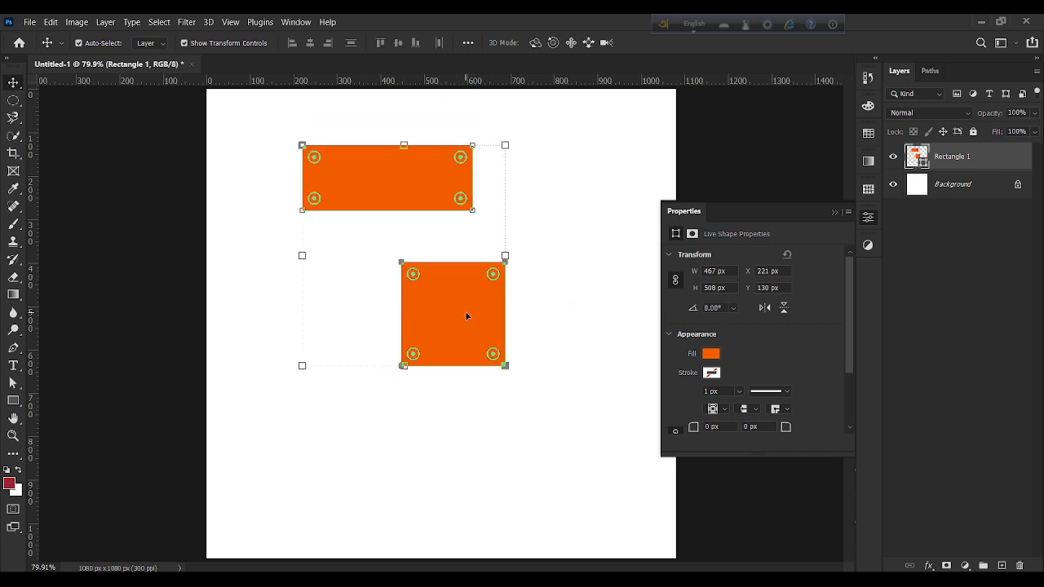
{"action": "left_click", "coordinate": [13, 383]}
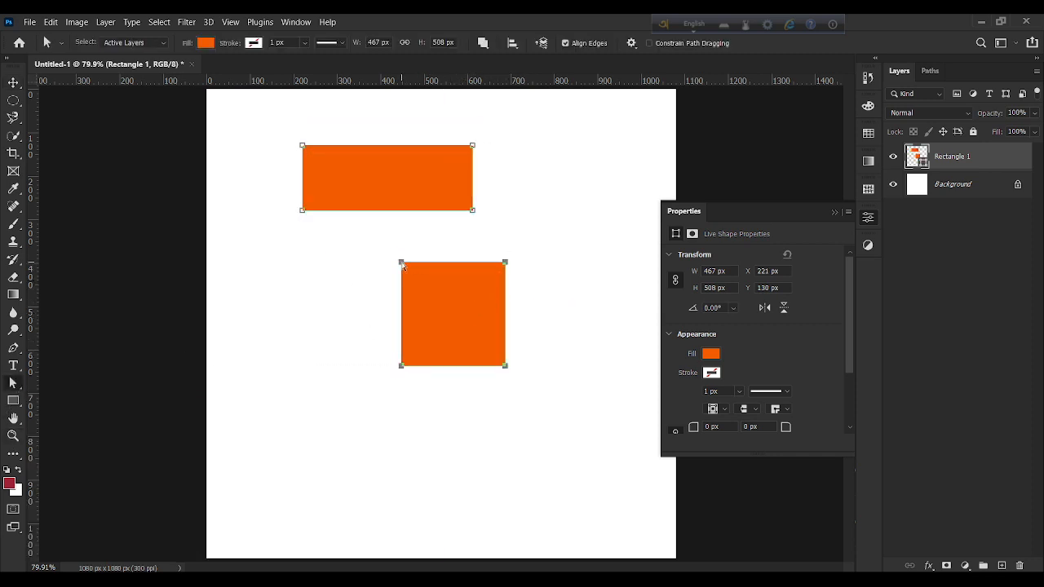
{"action": "left_click_drag", "start_coordinate": [401, 262], "coordinate": [497, 243]}
{"action": "double_click", "coordinate": [497, 243]}
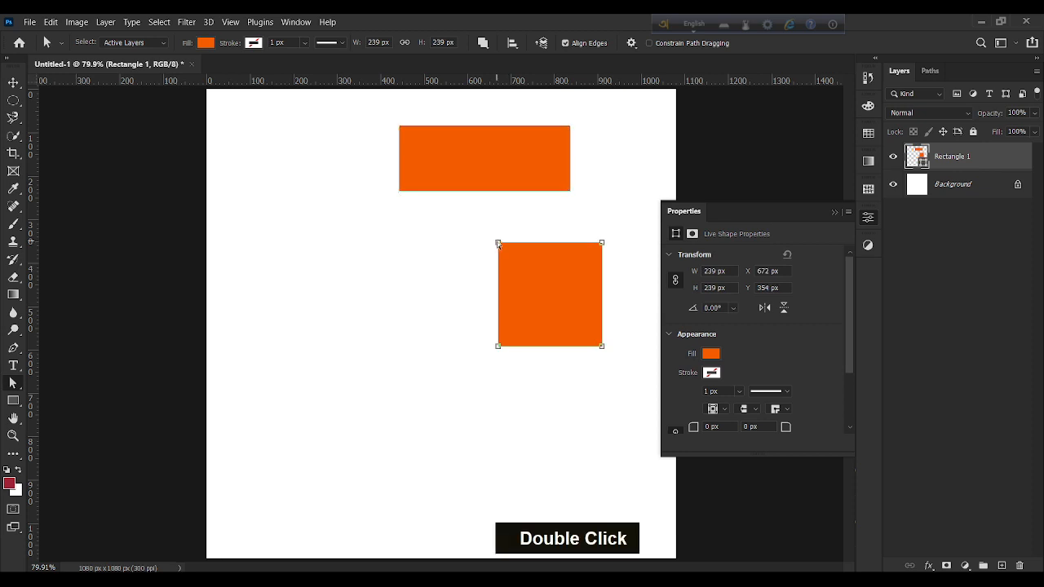
{"action": "left_click_drag", "start_coordinate": [498, 242], "coordinate": [395, 283]}
{"action": "left_click_drag", "start_coordinate": [545, 243], "coordinate": [456, 347]}
Delete the orange shape layer and draw a rectangle about 373 × 296 px near the canvas's centre
{"action": "left_click", "coordinate": [16, 84]}
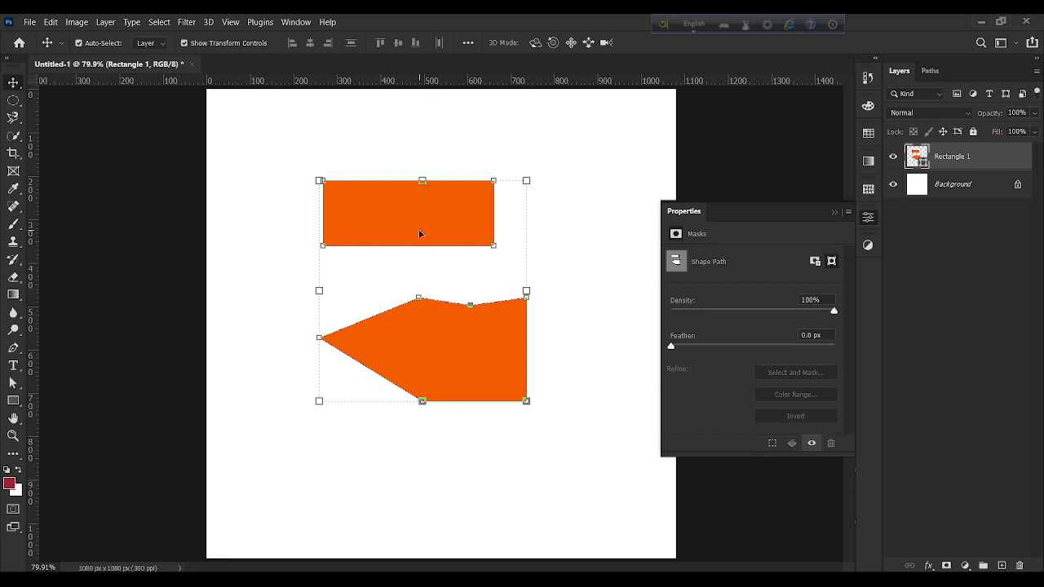
{"action": "key", "text": "BackSpace"}
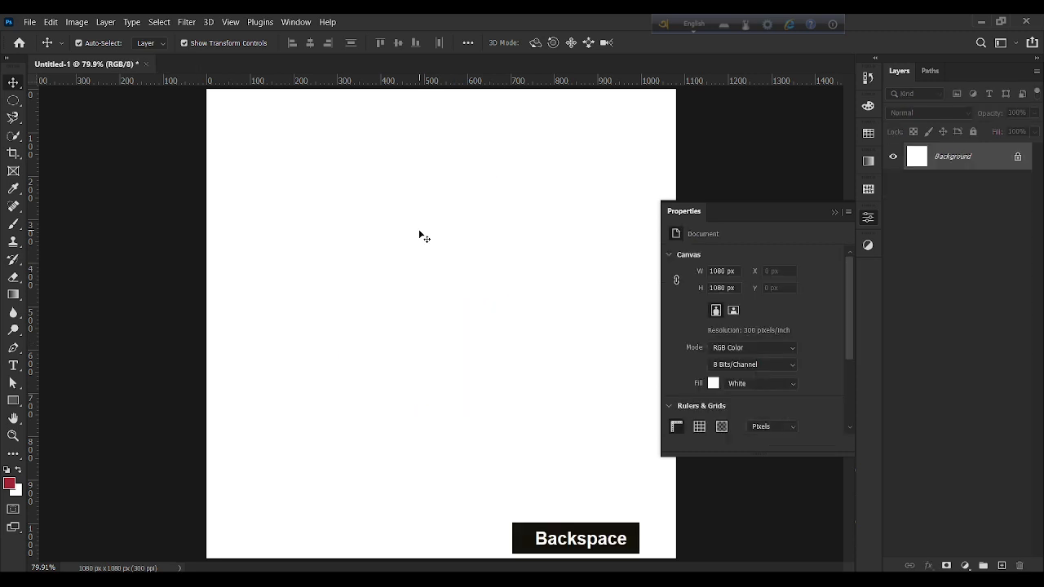
{"action": "left_click", "coordinate": [13, 401]}
{"action": "left_click_drag", "start_coordinate": [306, 243], "coordinate": [467, 372]}
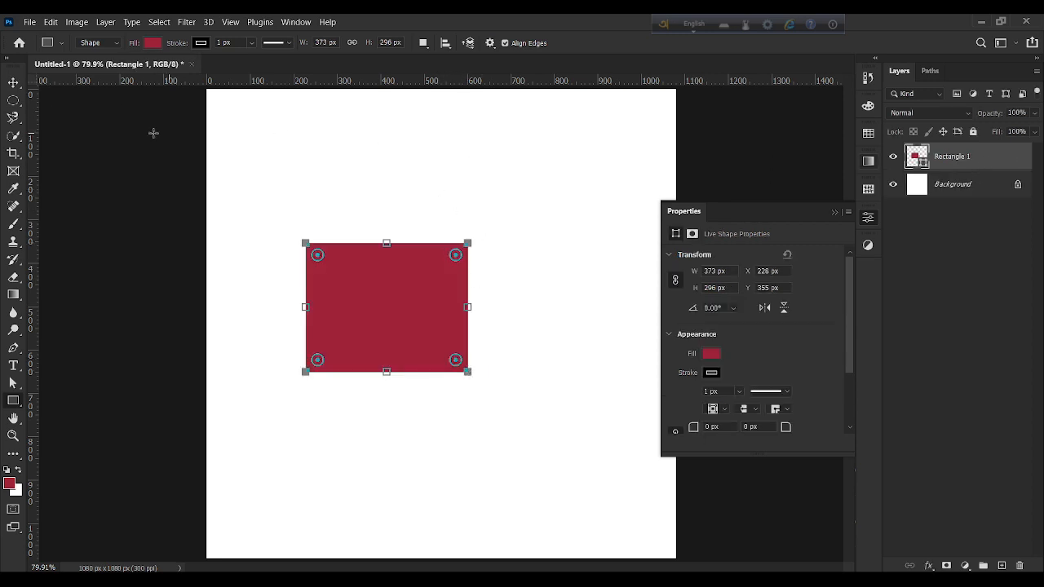
Deselect the rectangle and draw two squares, about 178 px and 186 px wide, sharing one new shape layer above and beside it
{"action": "left_click", "coordinate": [13, 83]}
{"action": "left_click", "coordinate": [452, 144]}
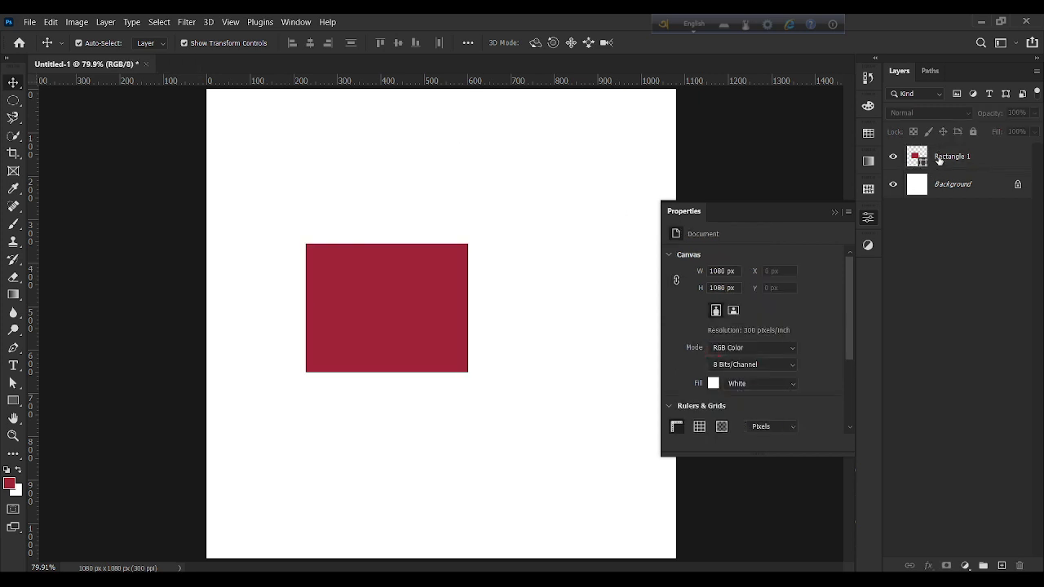
{"action": "left_click", "coordinate": [13, 400]}
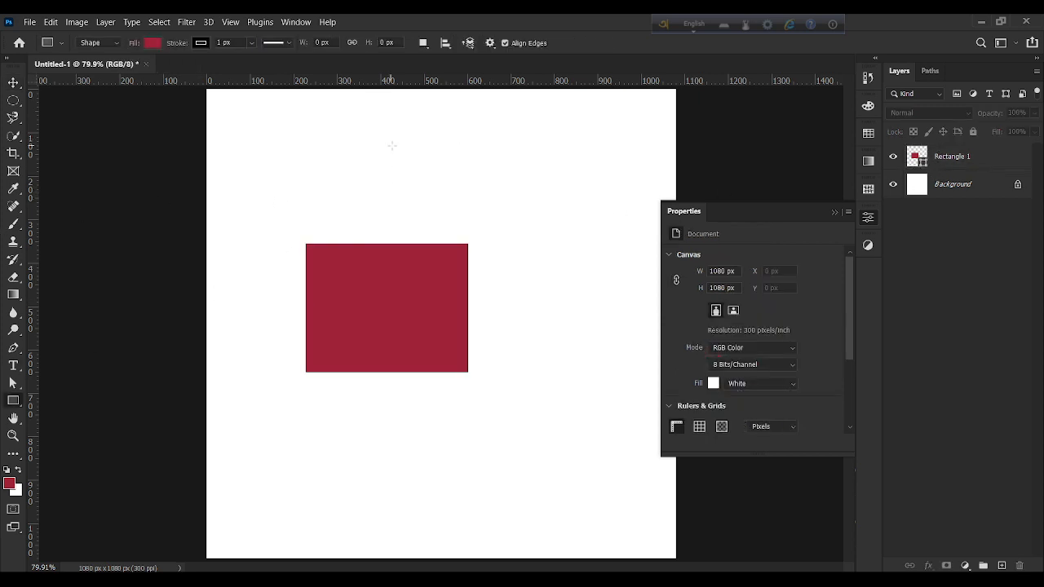
{"action": "left_click_drag", "start_coordinate": [402, 124], "coordinate": [479, 202]}
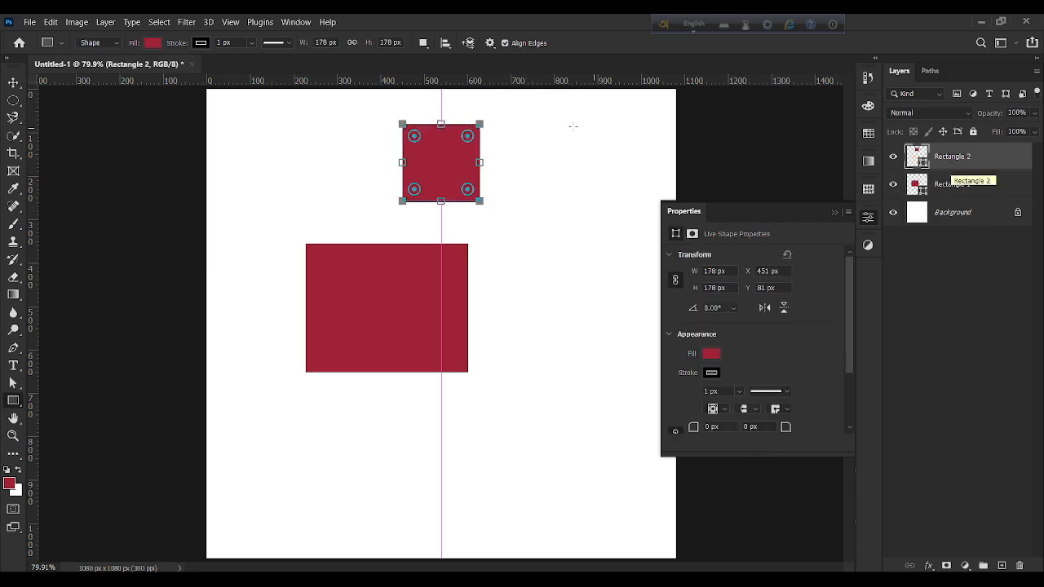
{"action": "left_click_drag", "start_coordinate": [517, 172], "coordinate": [602, 252]}
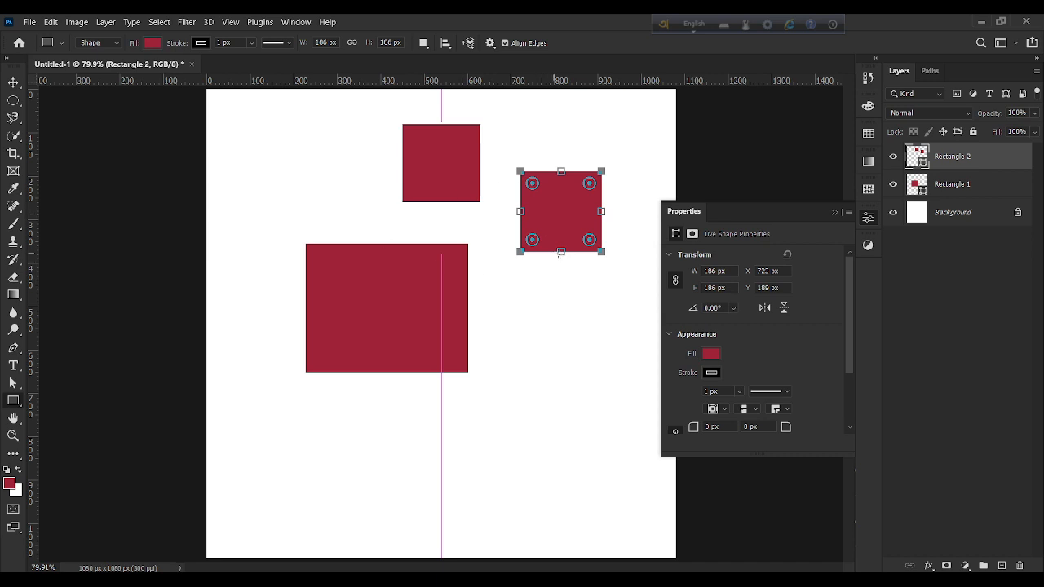
Delete the shape layer that holds the two small squares, leaving the large rectangle
{"action": "left_click", "coordinate": [15, 84]}
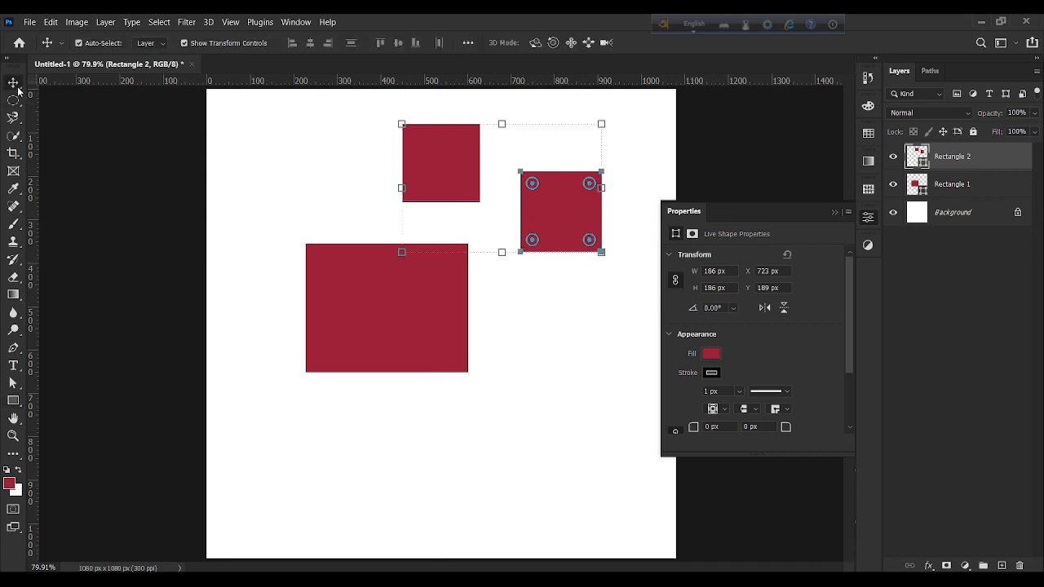
{"action": "left_click", "coordinate": [555, 390]}
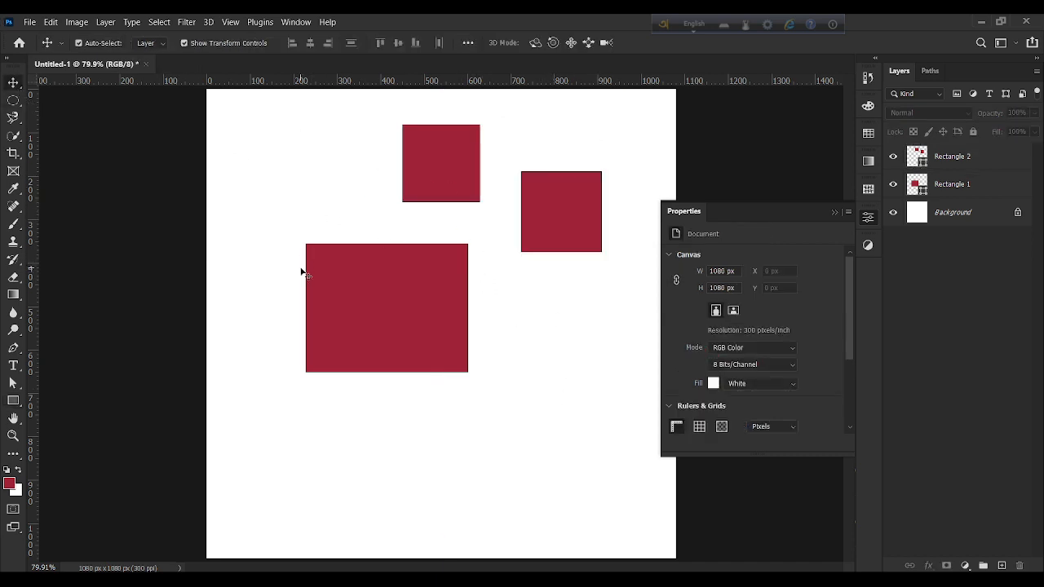
{"action": "left_click", "coordinate": [574, 227]}
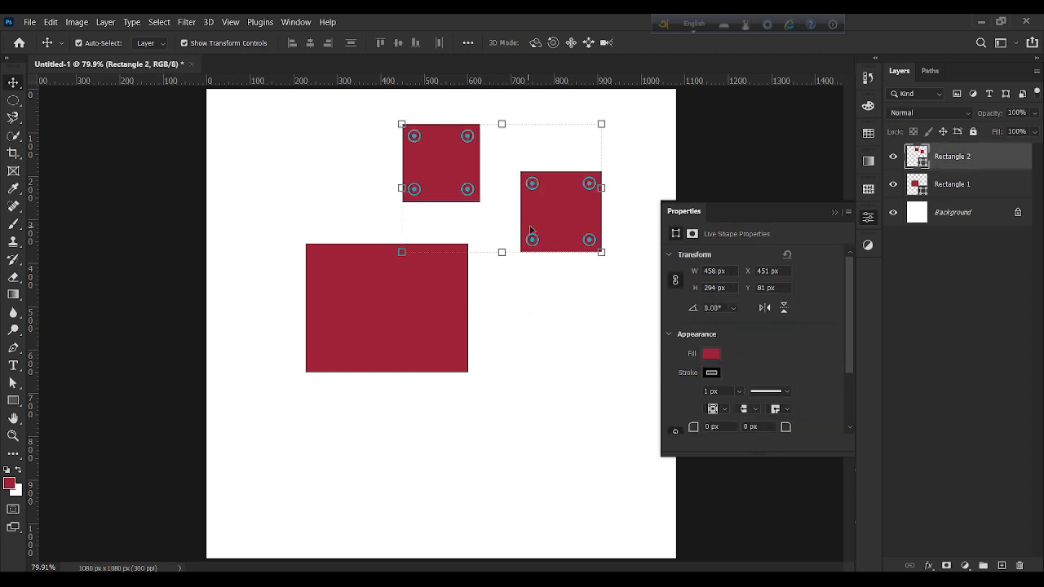
{"action": "key", "text": "BackSpace"}
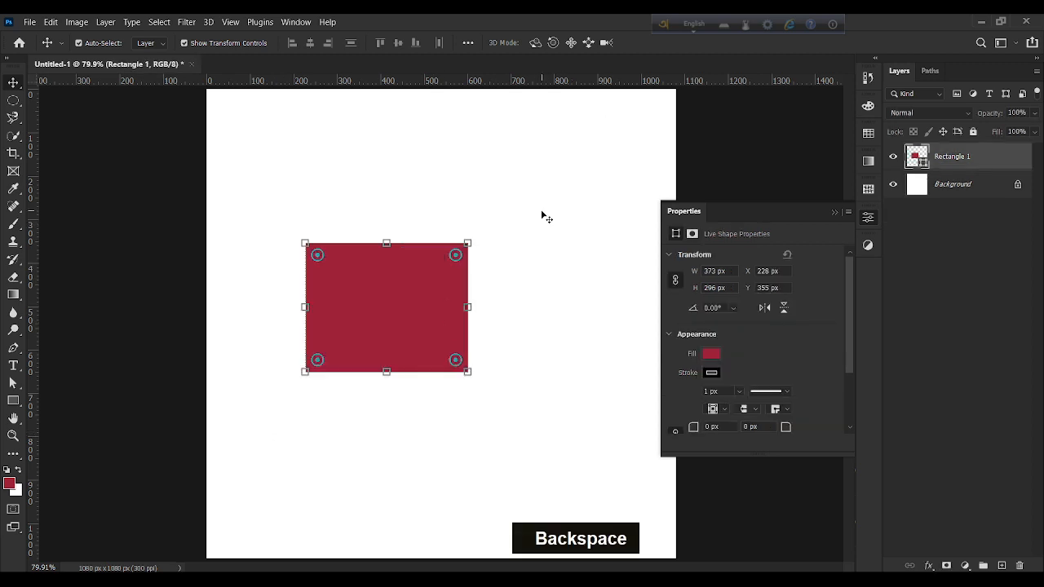
Duplicate the large rectangle into five separate copies and arrange all six in two columns of three
{"action": "left_click_drag", "start_coordinate": [420, 346], "coordinate": [549, 526]}
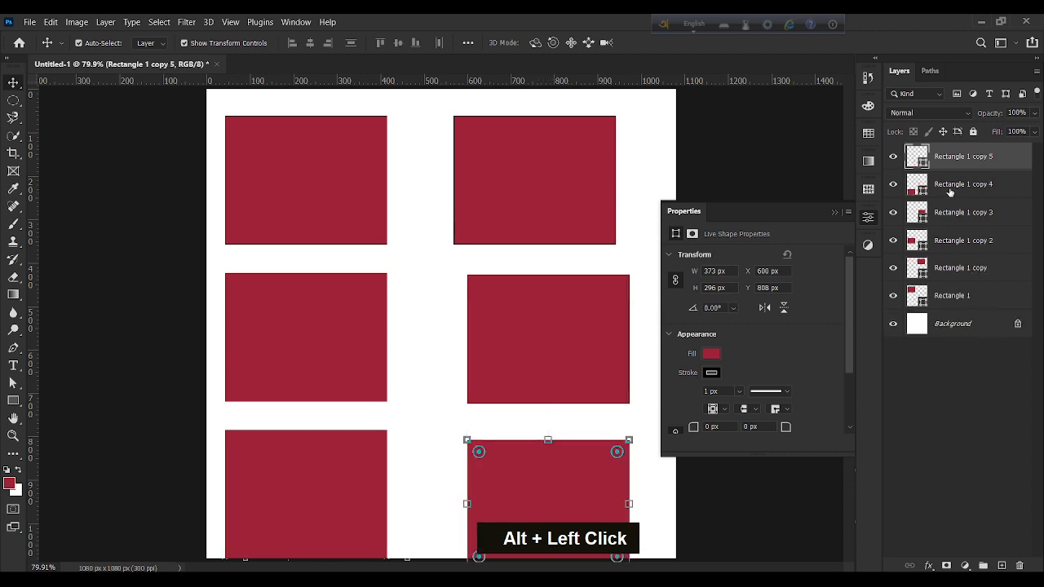
Group all six rectangle layers twice, ungrouping them each time, and clear the layer selection
{"action": "left_click", "coordinate": [969, 295], "text": "shift"}
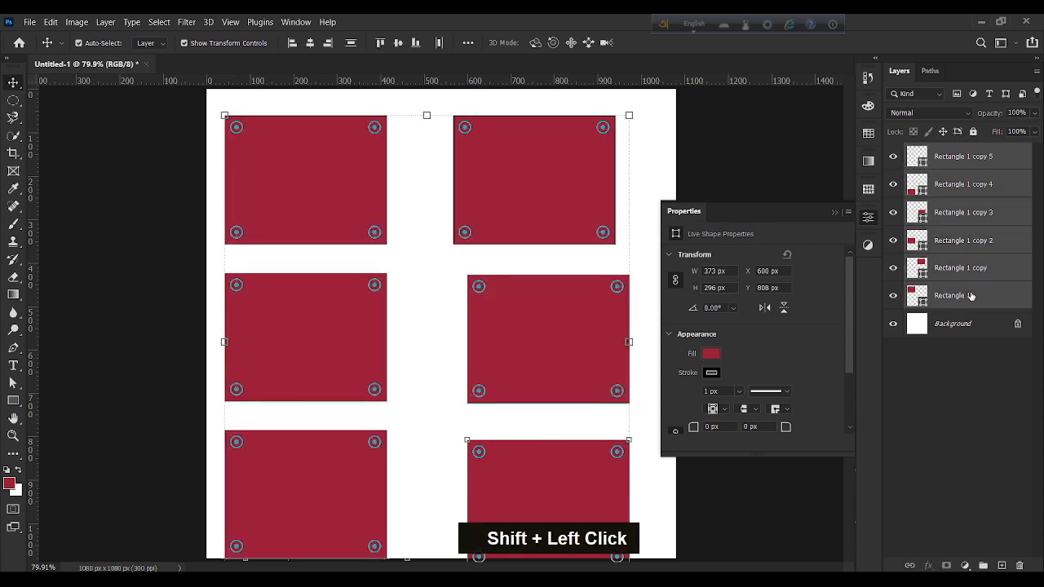
{"action": "right_click", "coordinate": [970, 295]}
{"action": "key", "text": "Escape"}
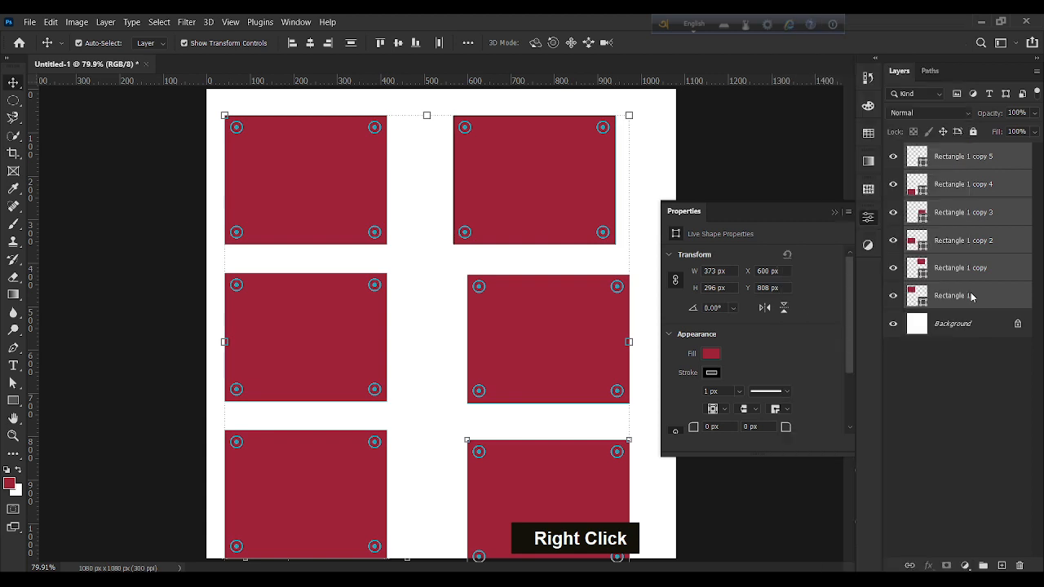
{"action": "key", "text": "ctrl+g"}
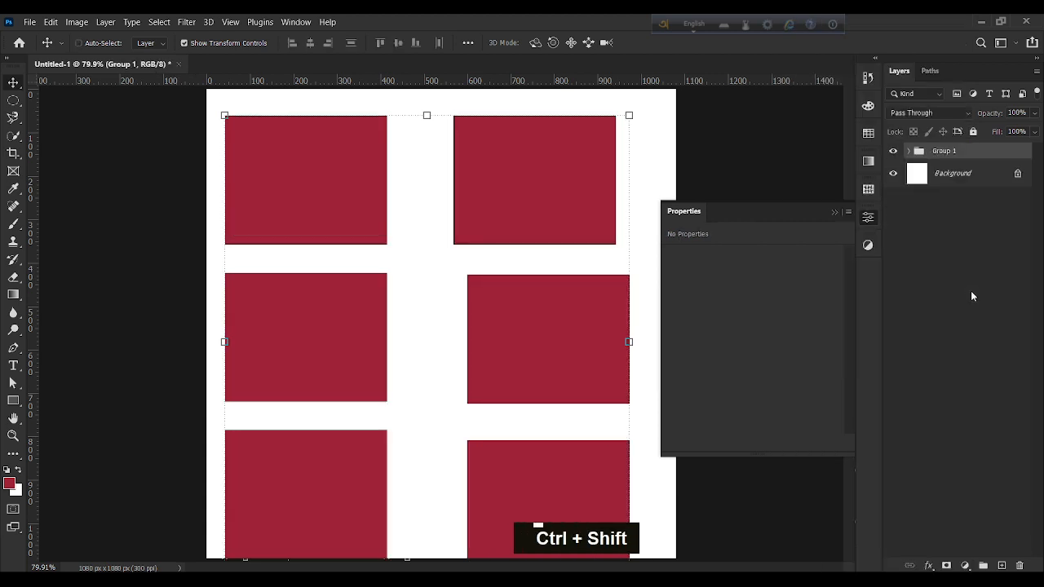
{"action": "key", "text": "ctrl+shift+g"}
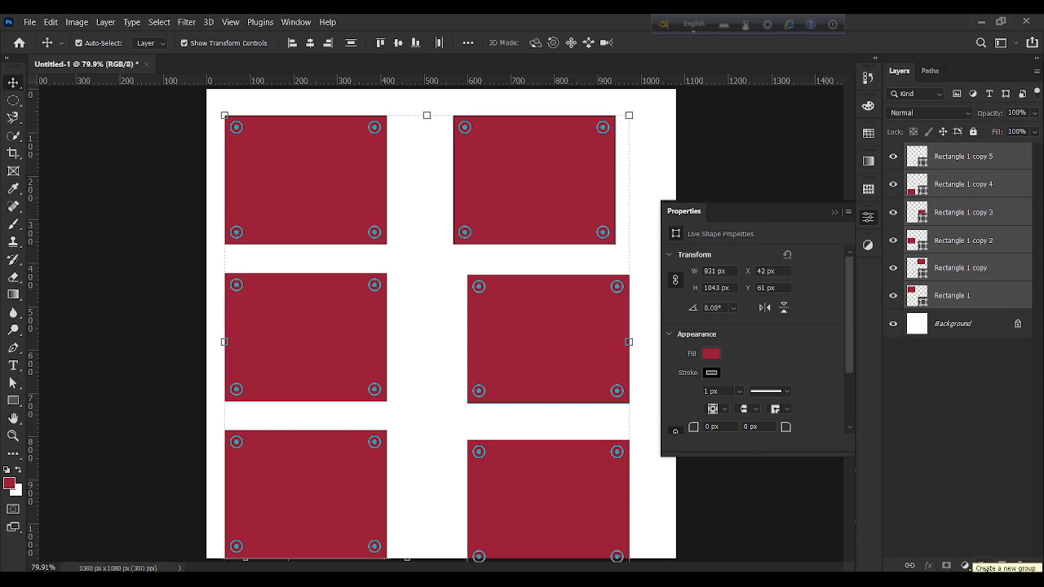
{"action": "left_click", "coordinate": [983, 566]}
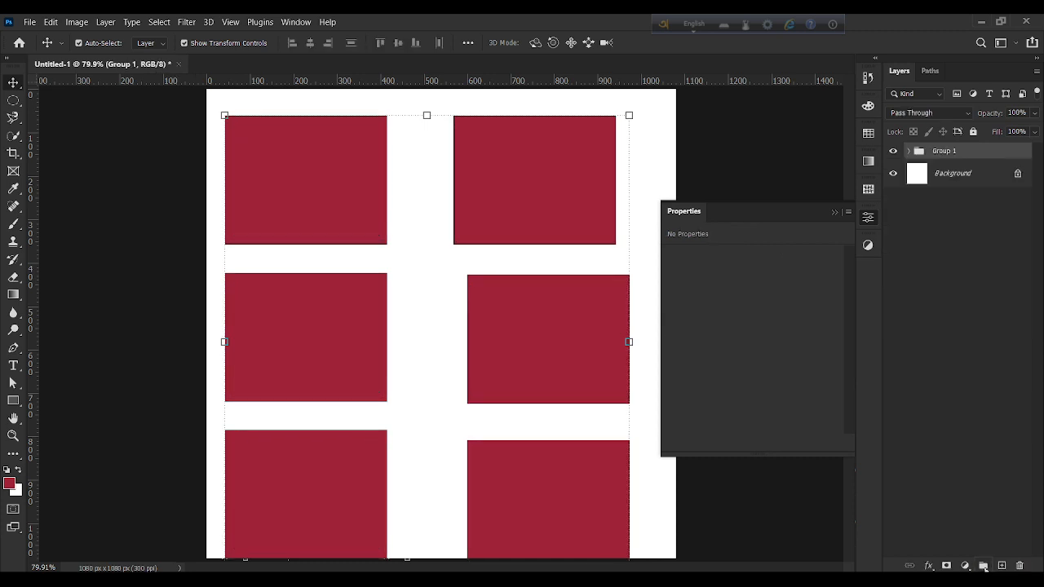
{"action": "key", "text": "ctrl+shift+g"}
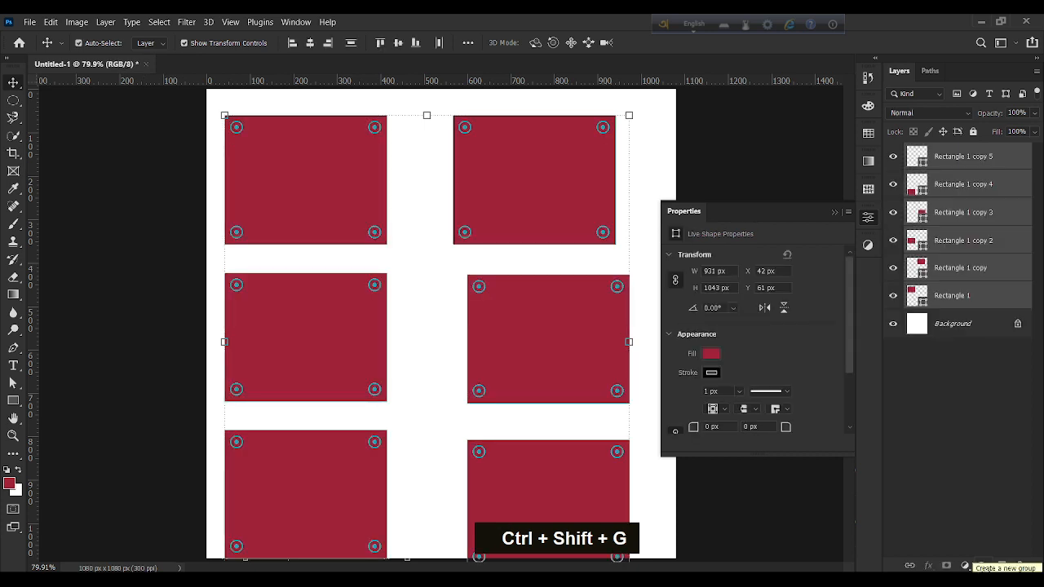
{"action": "left_click", "coordinate": [1007, 458]}
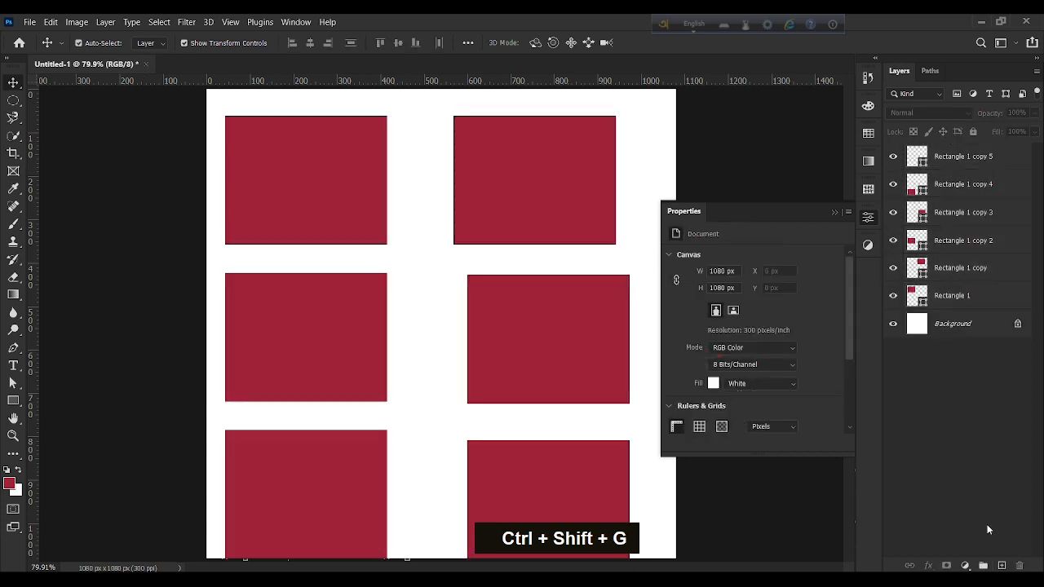
Select the two rectangles in the upper row together and move them about 32 px to the right
{"action": "left_click", "coordinate": [951, 160]}
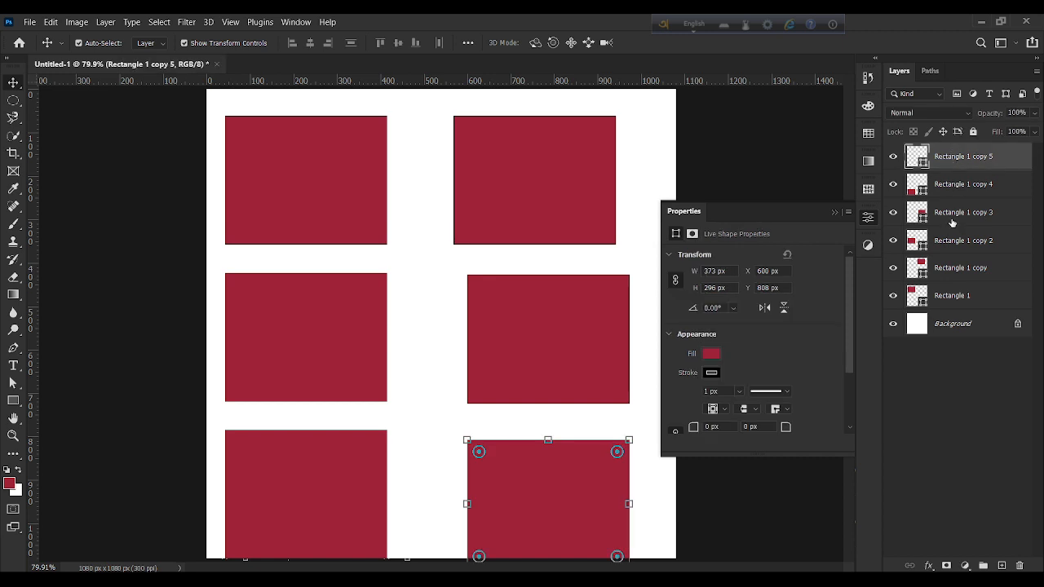
{"action": "left_click", "coordinate": [247, 161]}
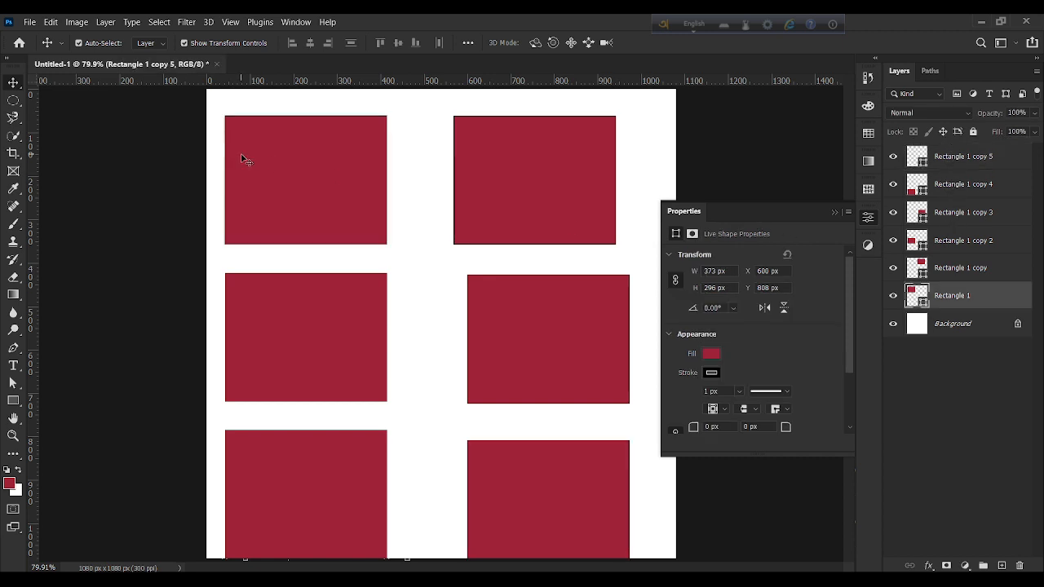
{"action": "left_click", "coordinate": [551, 194], "text": "shift"}
{"action": "left_click_drag", "start_coordinate": [551, 193], "coordinate": [573, 209]}
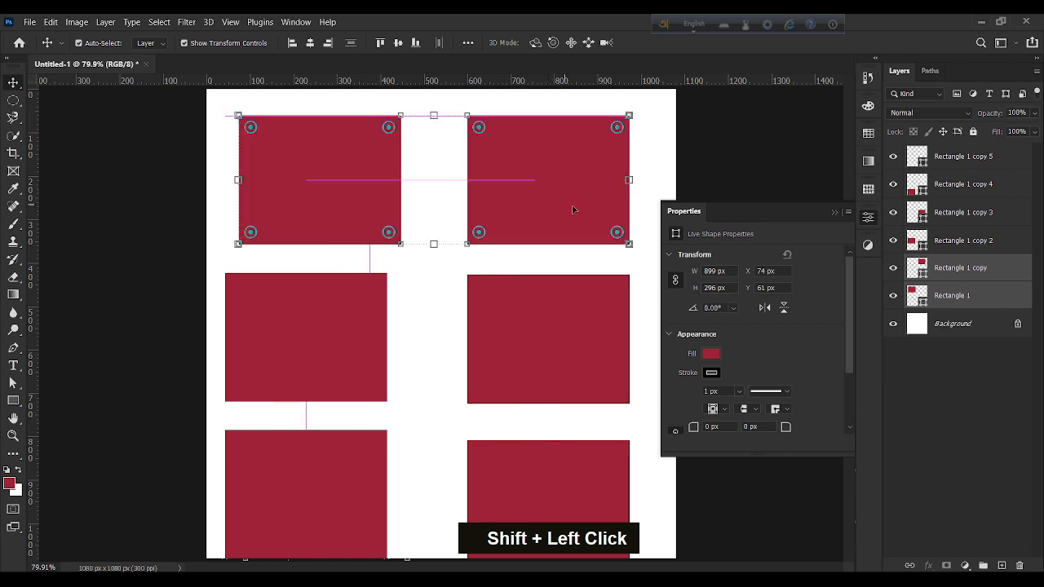
Merge the two upper-row rectangles into one shape layer, move it to the right, and undo both changes
{"action": "right_click", "coordinate": [957, 270]}
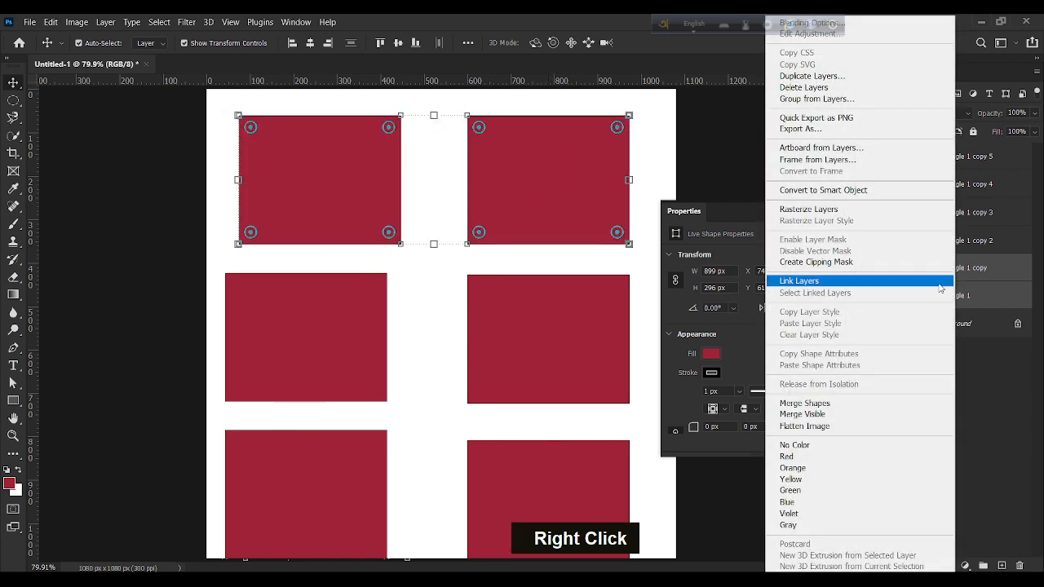
{"action": "left_click", "coordinate": [805, 402]}
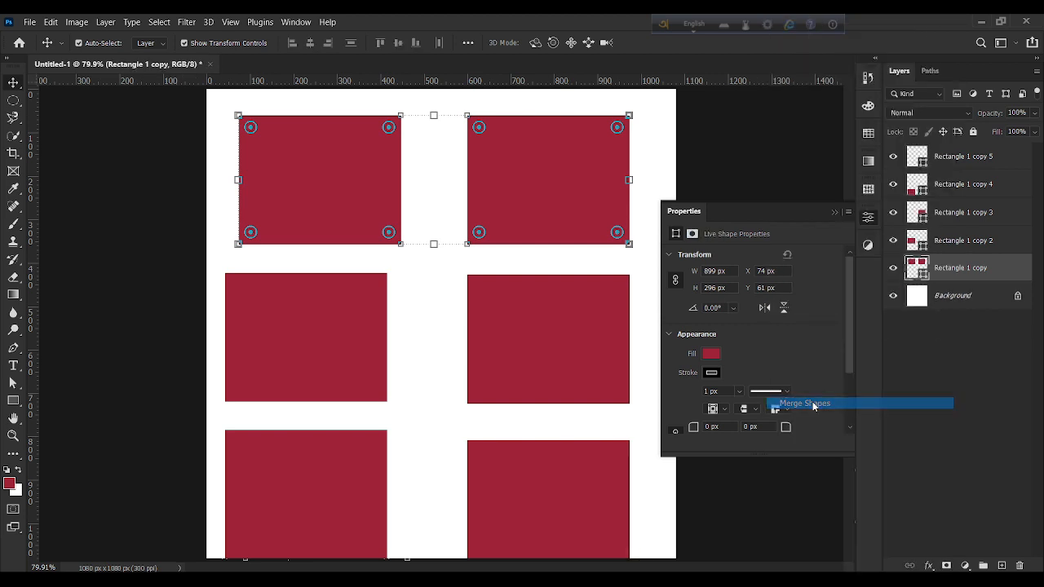
{"action": "mouse_move", "coordinate": [569, 206]}
{"action": "left_mouse_down"}
{"action": "mouse_move", "coordinate": [595, 216]}
{"action": "mouse_move", "coordinate": [587, 203]}
{"action": "left_mouse_up"}
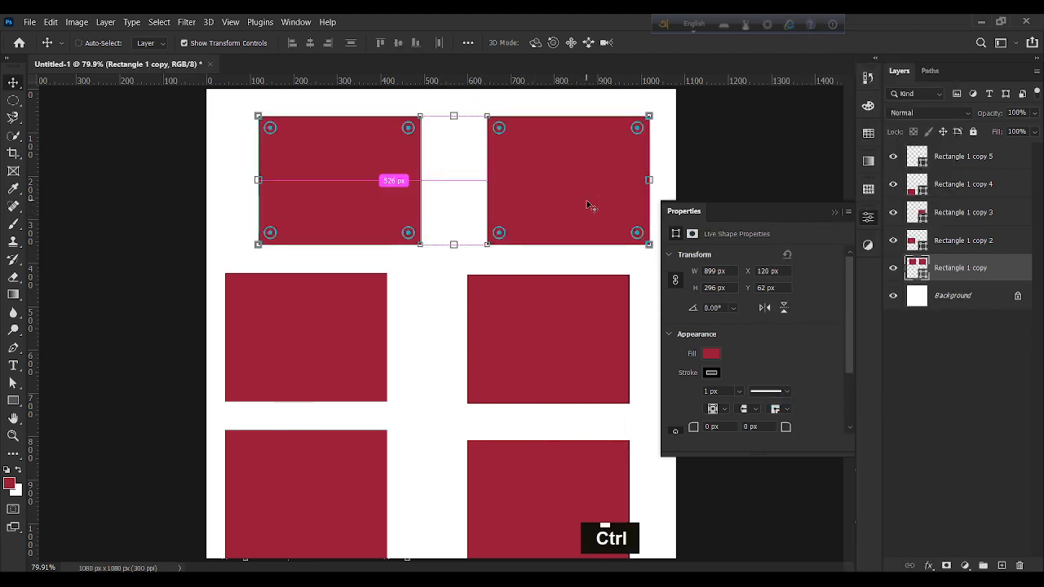
{"action": "key", "text": "ctrl+z"}
{"action": "key", "text": "ctrl+z"}
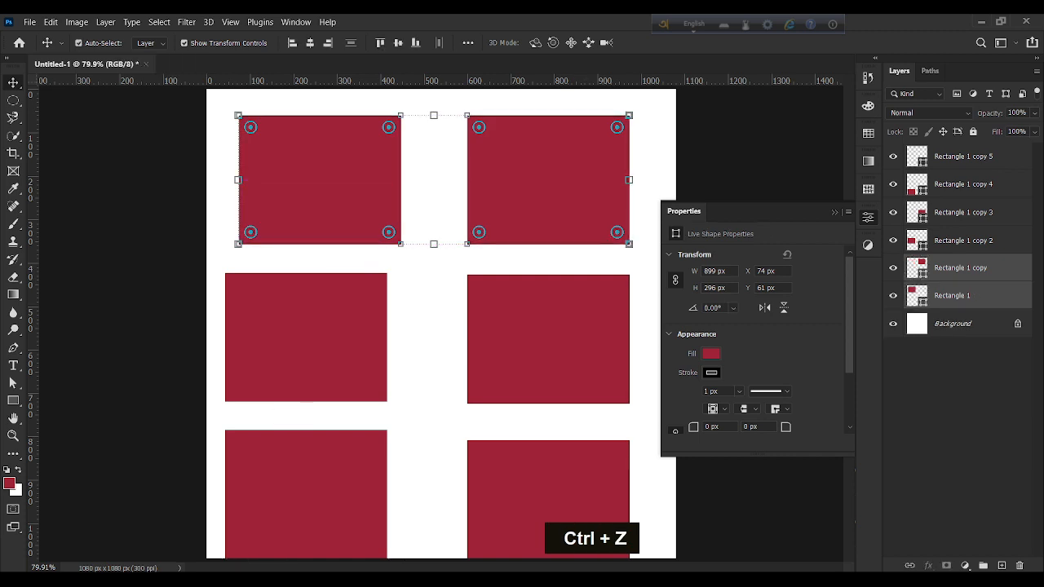
Add the middle row's left rectangle to the selection, move the three shapes about 4 px down, and deselect them
{"action": "left_click", "coordinate": [959, 242], "text": "shift"}
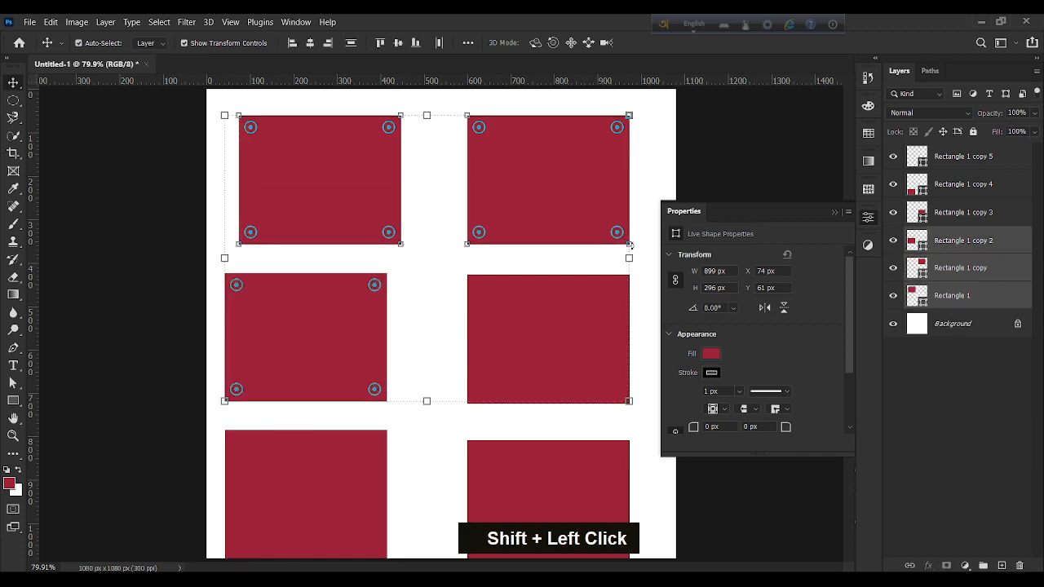
{"action": "mouse_move", "coordinate": [501, 215]}
{"action": "left_mouse_down"}
{"action": "mouse_move", "coordinate": [509, 228]}
{"action": "mouse_move", "coordinate": [498, 209]}
{"action": "mouse_move", "coordinate": [502, 221]}
{"action": "left_mouse_up"}
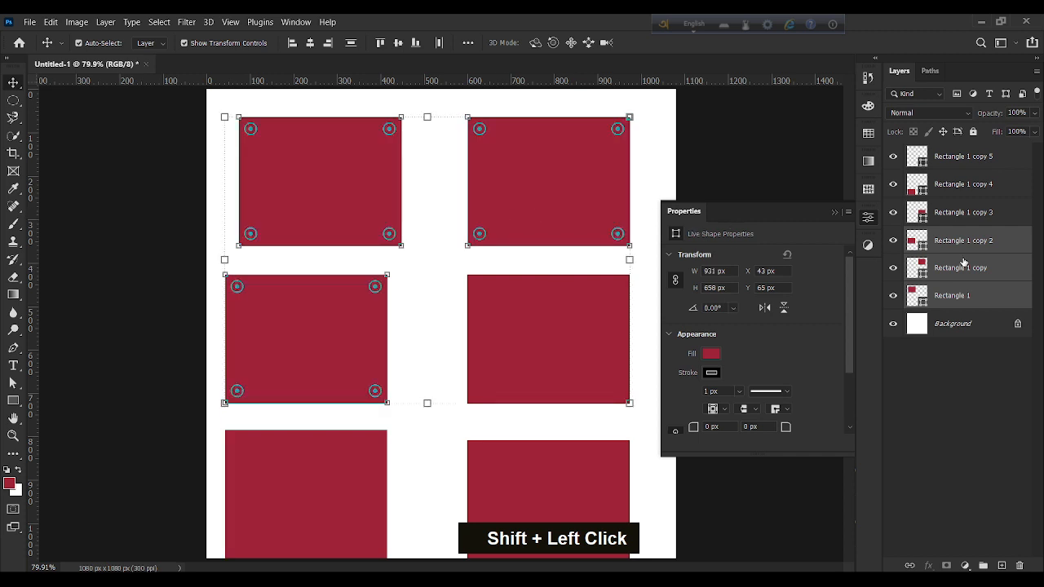
{"action": "left_click", "coordinate": [954, 368]}
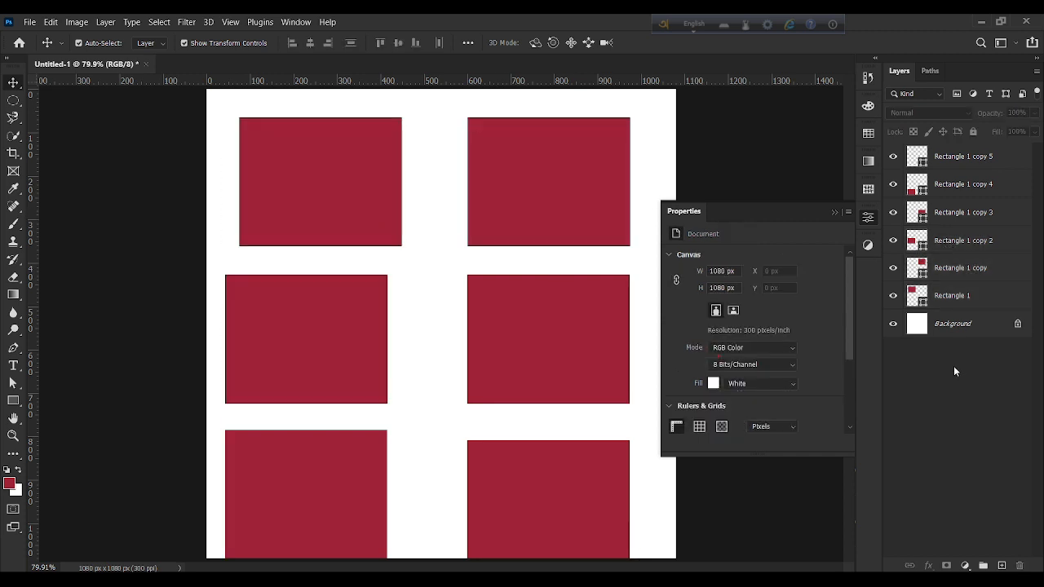
Examine the layer commands available for the middle row's left rectangle, including Convert to Smart Object, and dismiss them
{"action": "left_click", "coordinate": [955, 245]}
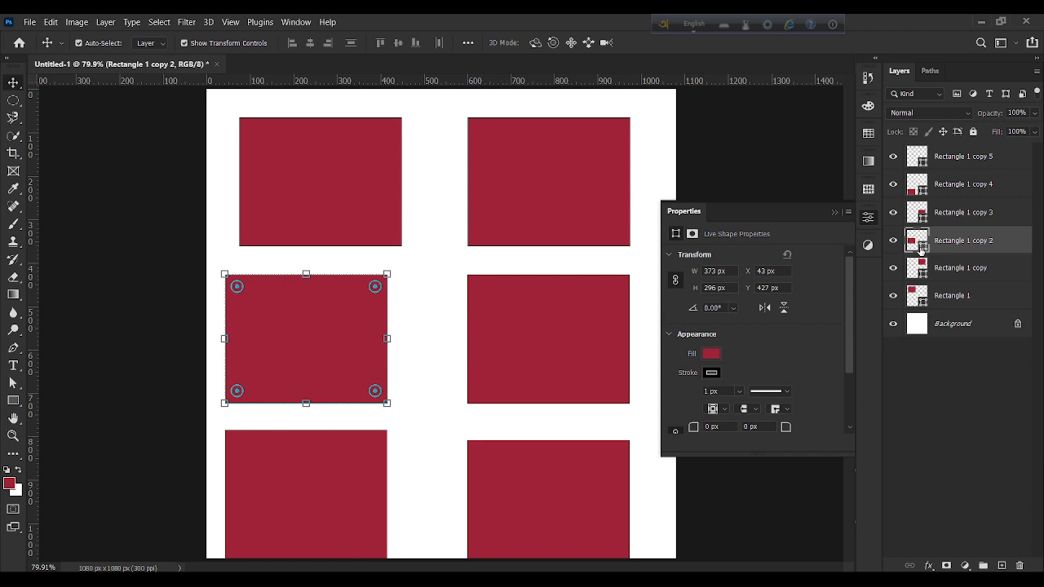
{"action": "right_click", "coordinate": [935, 247]}
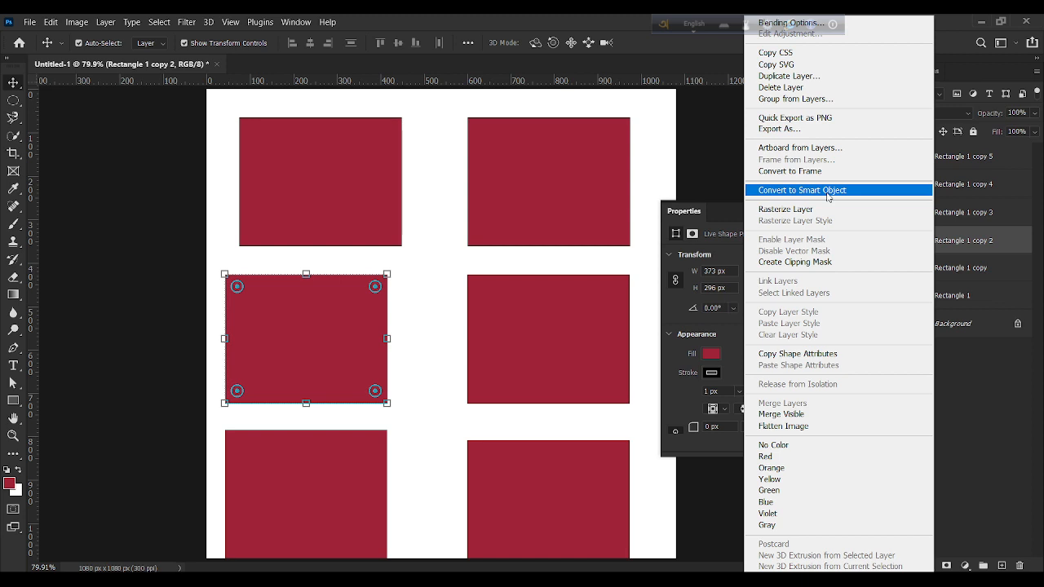
{"action": "left_click", "coordinate": [985, 369]}
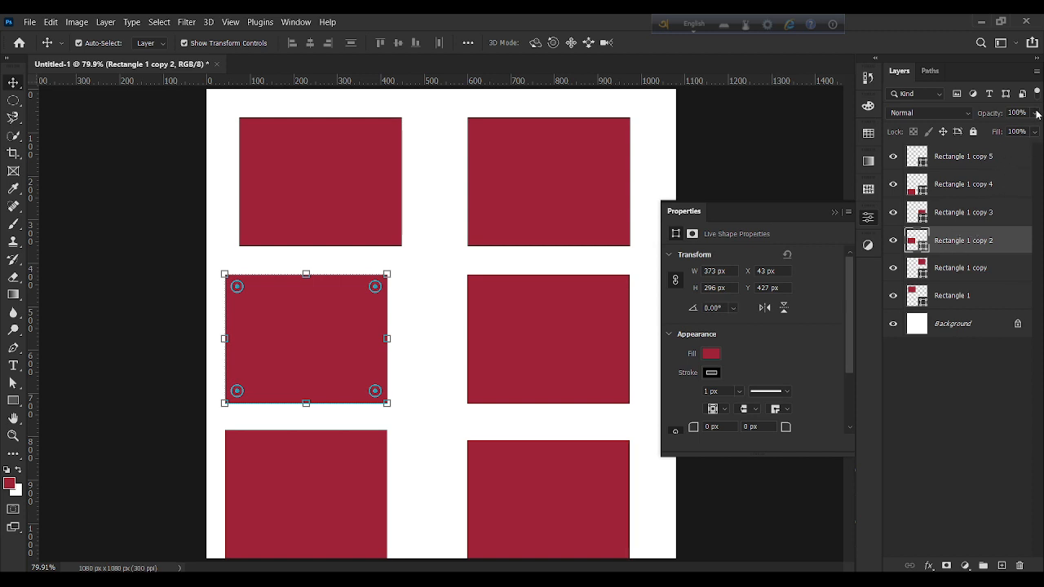
Examine the opacity setting of the upper-left rectangle and the fill setting of the lower-right rectangle
{"action": "left_click", "coordinate": [274, 155]}
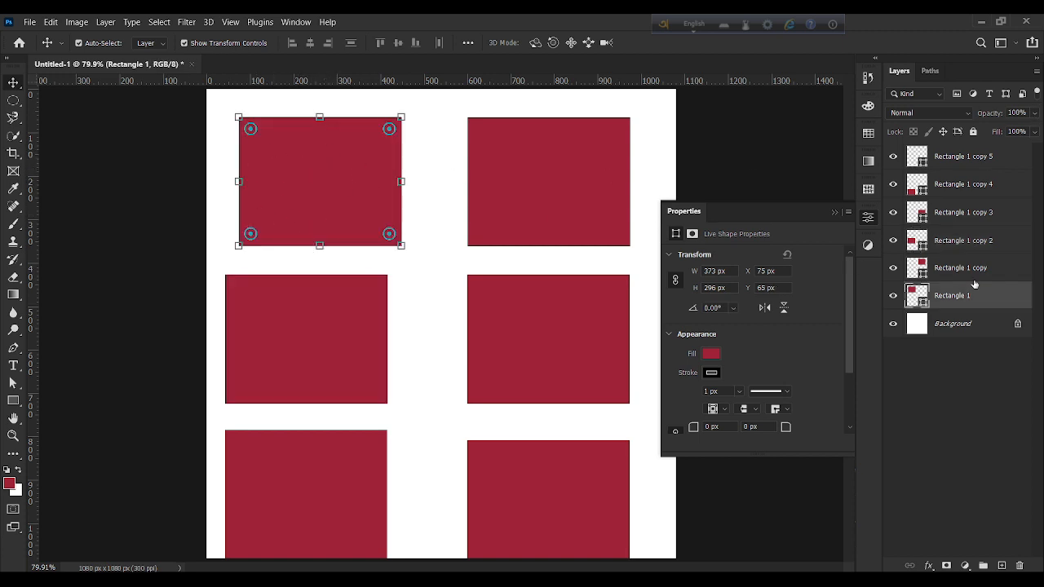
{"action": "left_click", "coordinate": [1034, 113]}
{"action": "mouse_move", "coordinate": [1033, 122]}
{"action": "left_mouse_down"}
{"action": "mouse_move", "coordinate": [960, 134]}
{"action": "mouse_move", "coordinate": [1039, 132]}
{"action": "left_mouse_up"}
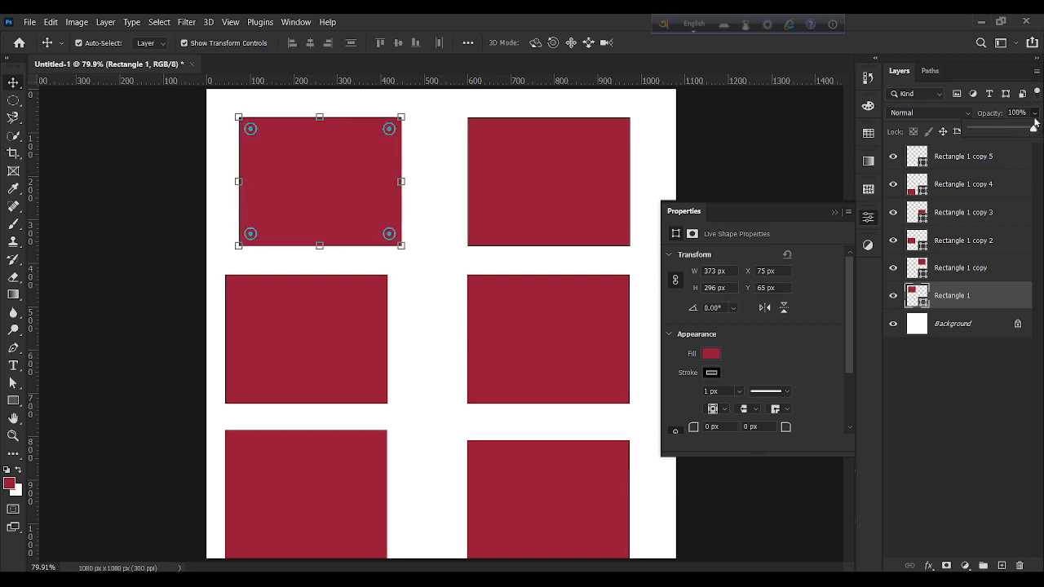
{"action": "left_click", "coordinate": [1022, 163]}
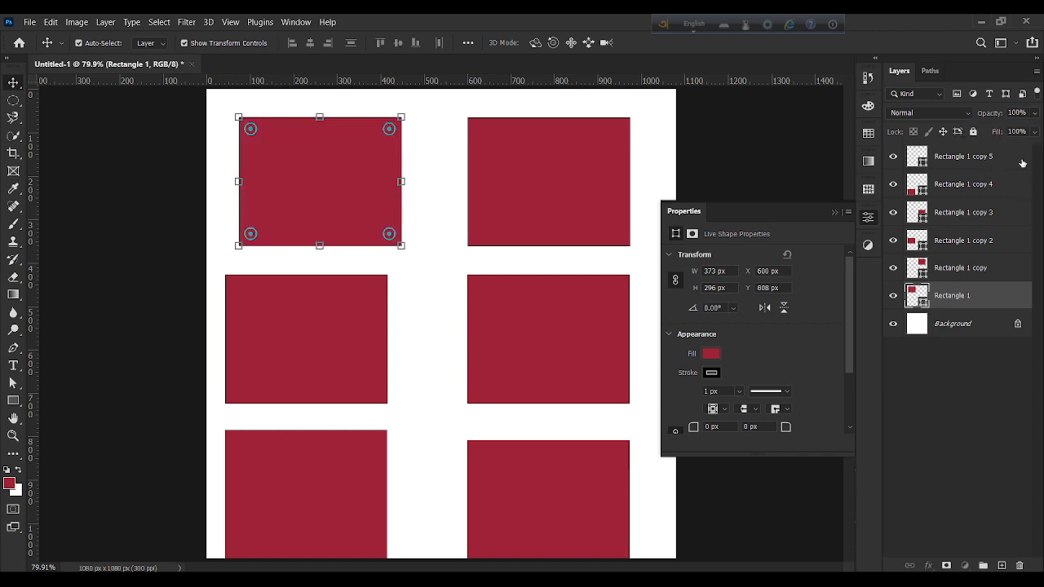
{"action": "left_click", "coordinate": [1022, 163]}
{"action": "left_click", "coordinate": [1034, 133]}
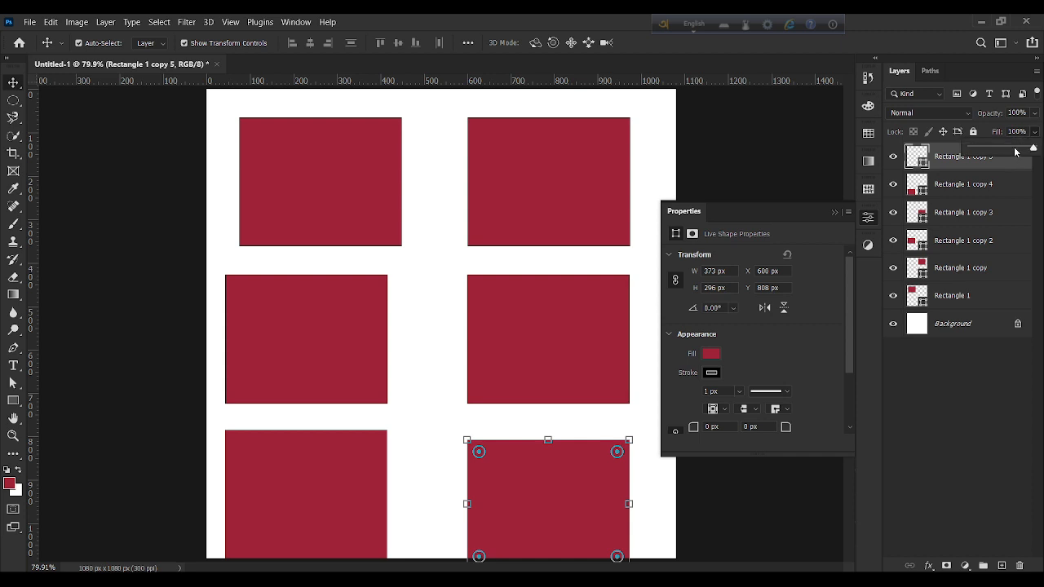
Set the upper-left rectangle layer's fill to 0%, deselect it, and reselect it by its outline
{"action": "left_click", "coordinate": [965, 294]}
{"action": "left_click", "coordinate": [964, 296]}
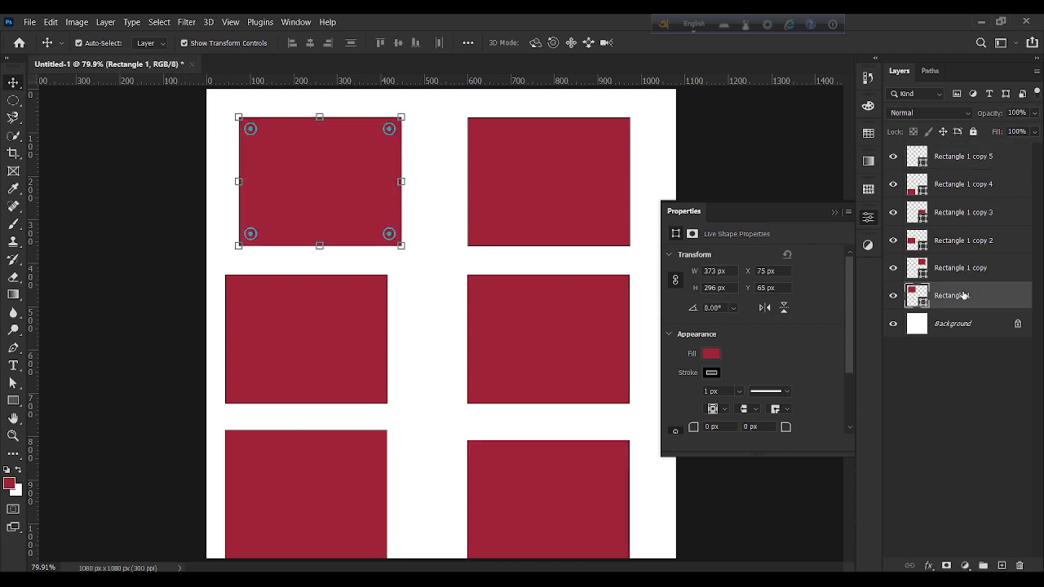
{"action": "left_click", "coordinate": [1036, 133]}
{"action": "left_click_drag", "start_coordinate": [1032, 149], "coordinate": [970, 150]}
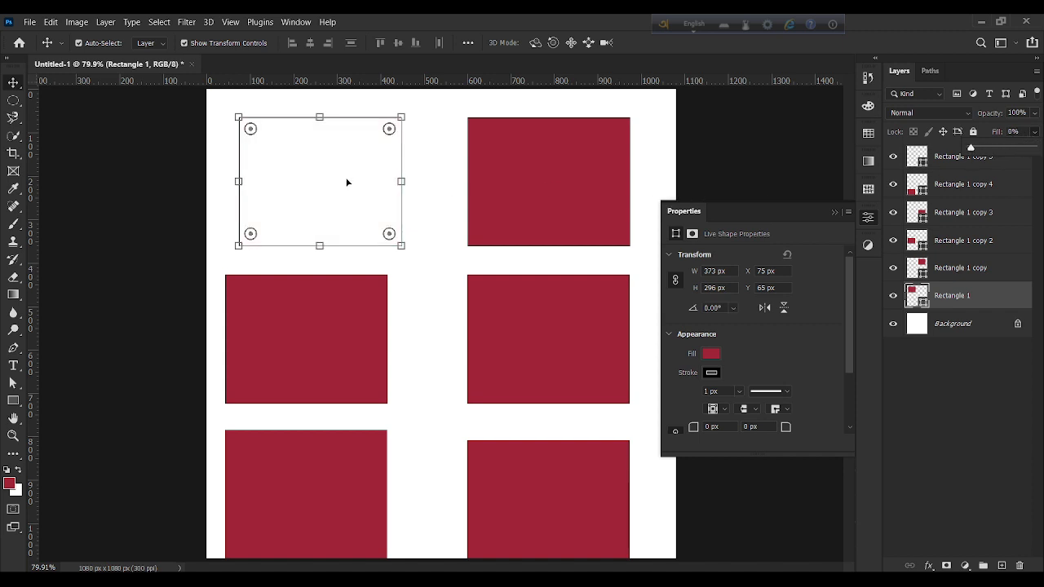
{"action": "left_click", "coordinate": [430, 284]}
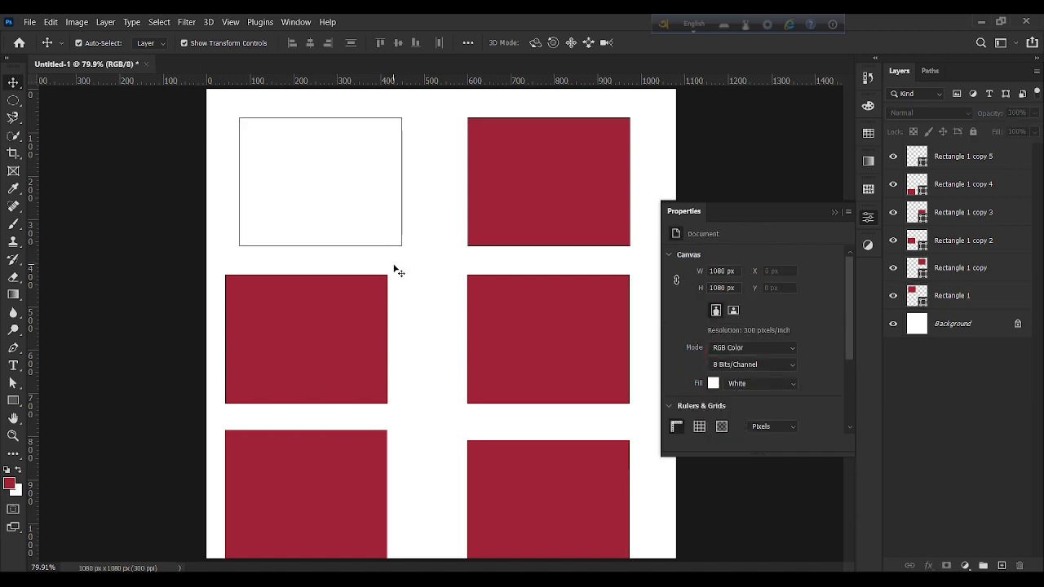
{"action": "left_click", "coordinate": [402, 220]}
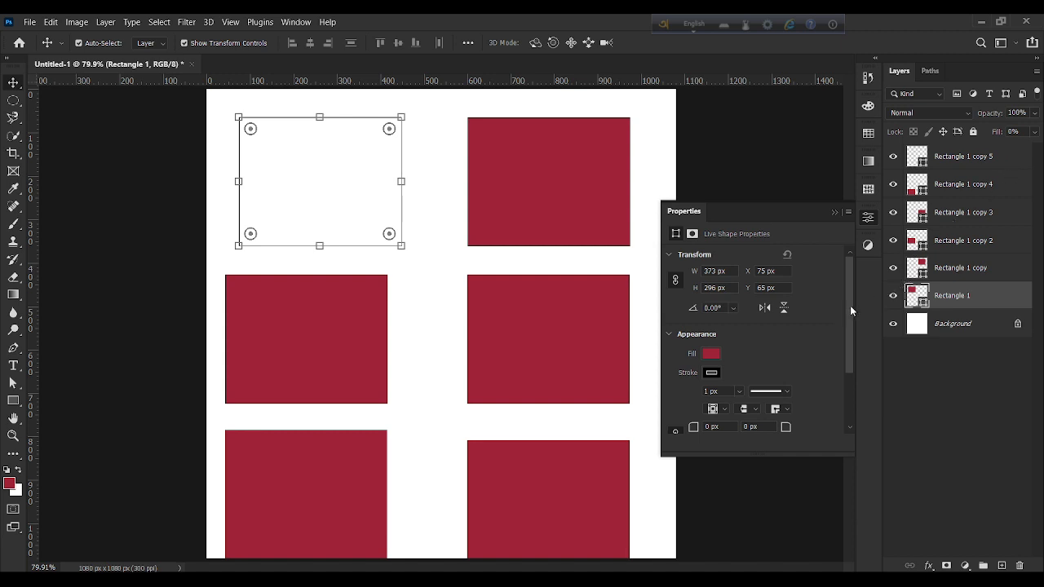
Select all six rectangles on the canvas and delete them
{"action": "left_click_drag", "start_coordinate": [222, 149], "coordinate": [569, 533]}
{"action": "key", "text": "Delete"}
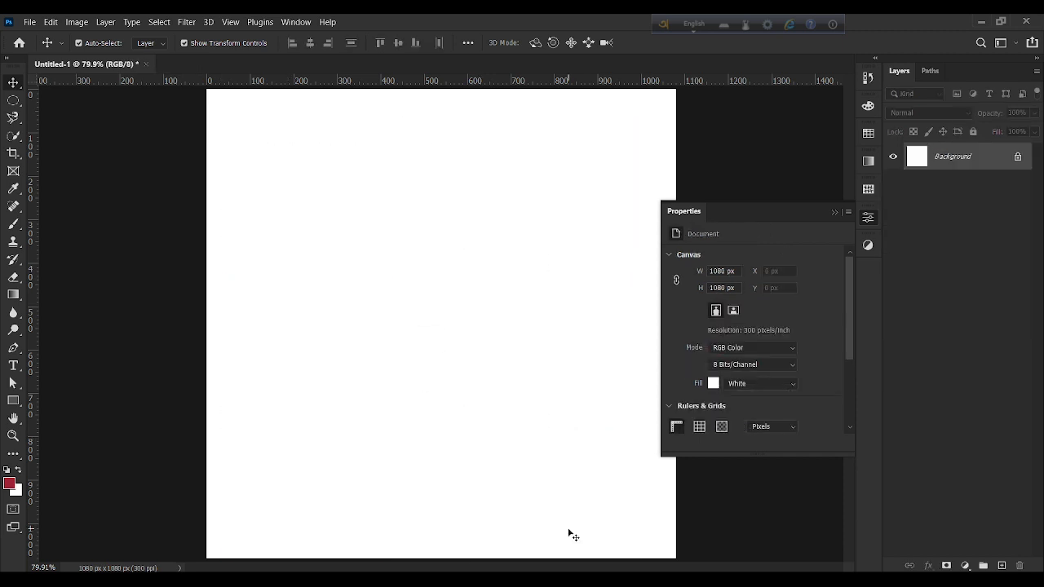
Add a "Lorem Ipsum" text layer on the canvas and scale it up to about 24.77 pt
{"action": "left_click", "coordinate": [13, 365]}
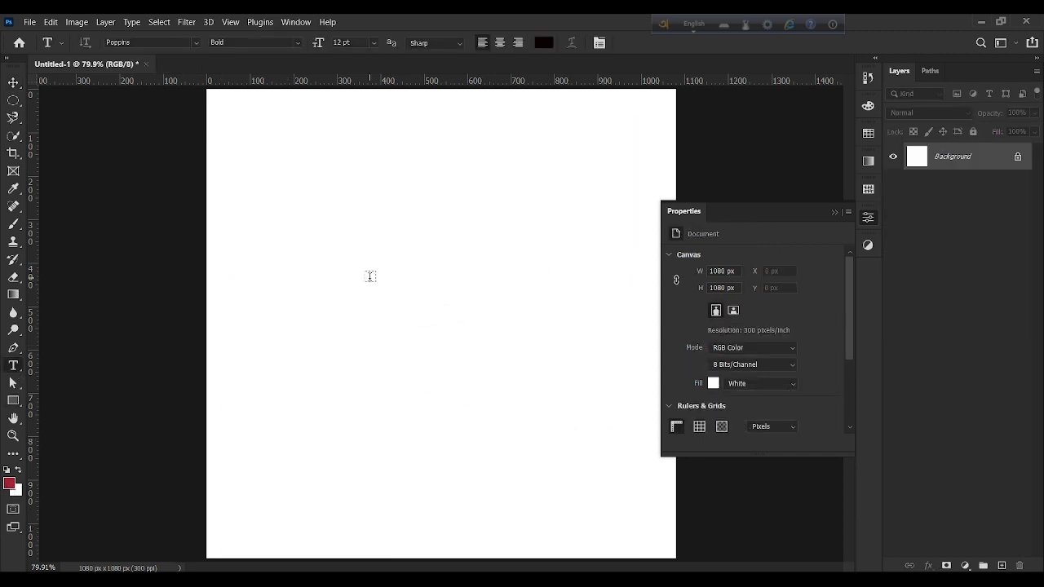
{"action": "left_click", "coordinate": [370, 277]}
{"action": "left_click", "coordinate": [13, 82]}
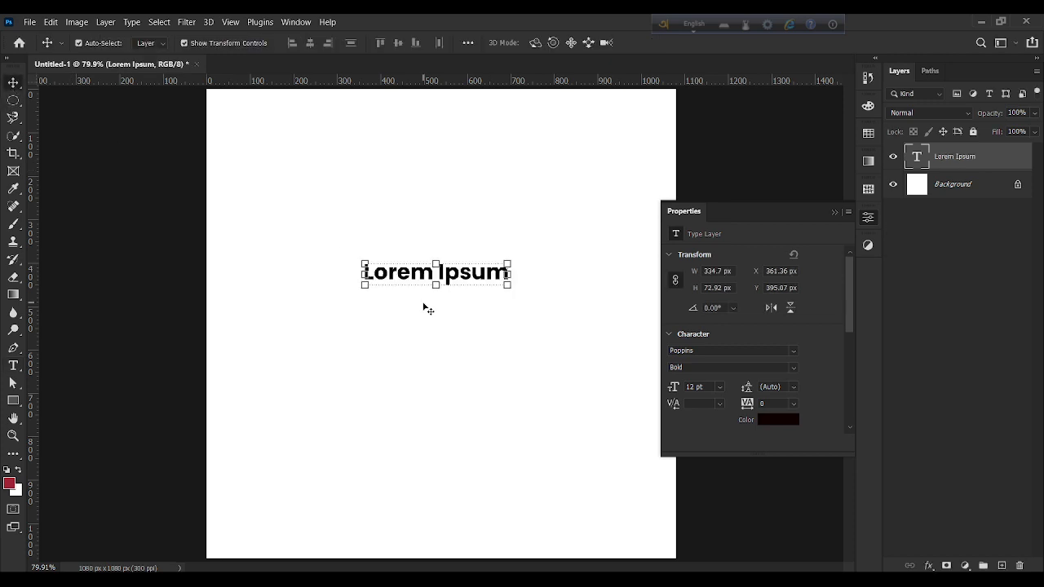
{"action": "mouse_move", "coordinate": [433, 285]}
{"action": "left_mouse_down"}
{"action": "mouse_move", "coordinate": [433, 350]}
{"action": "mouse_move", "coordinate": [452, 291]}
{"action": "left_mouse_up"}
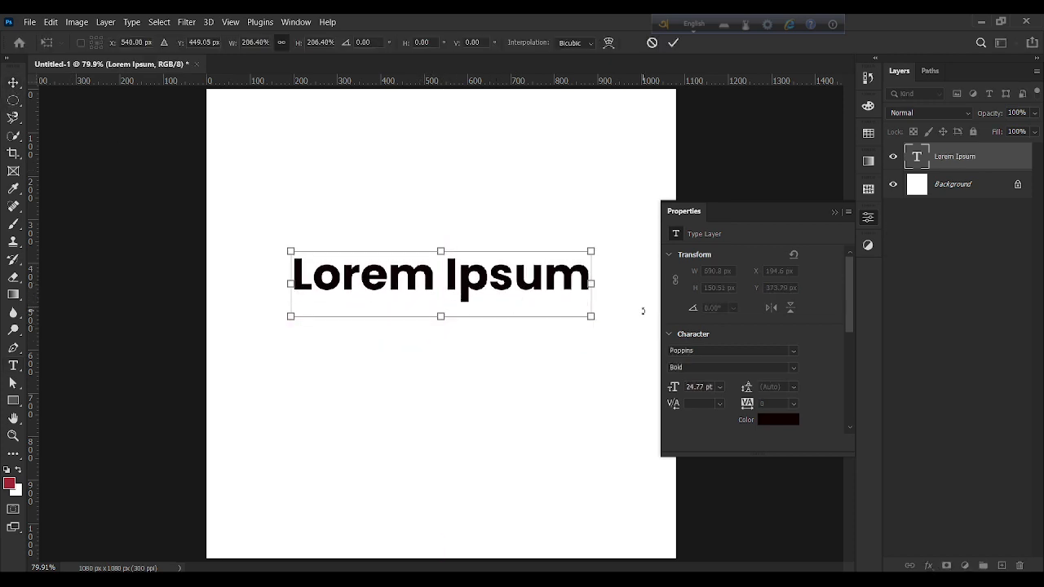
{"action": "left_click", "coordinate": [672, 43]}
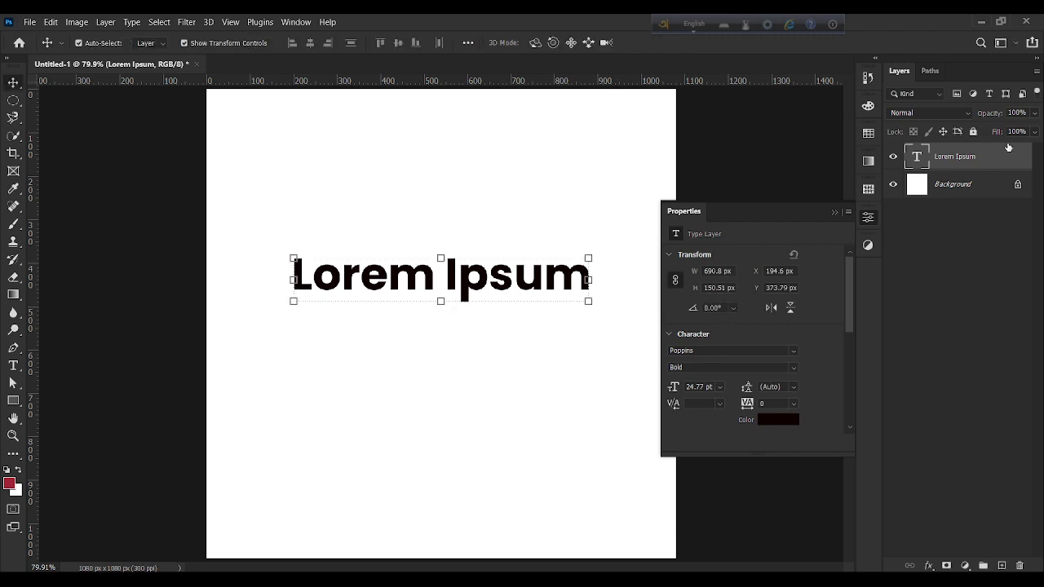
Set the text layer's fill to 0% and restore it to 100%
{"action": "left_click", "coordinate": [1034, 131]}
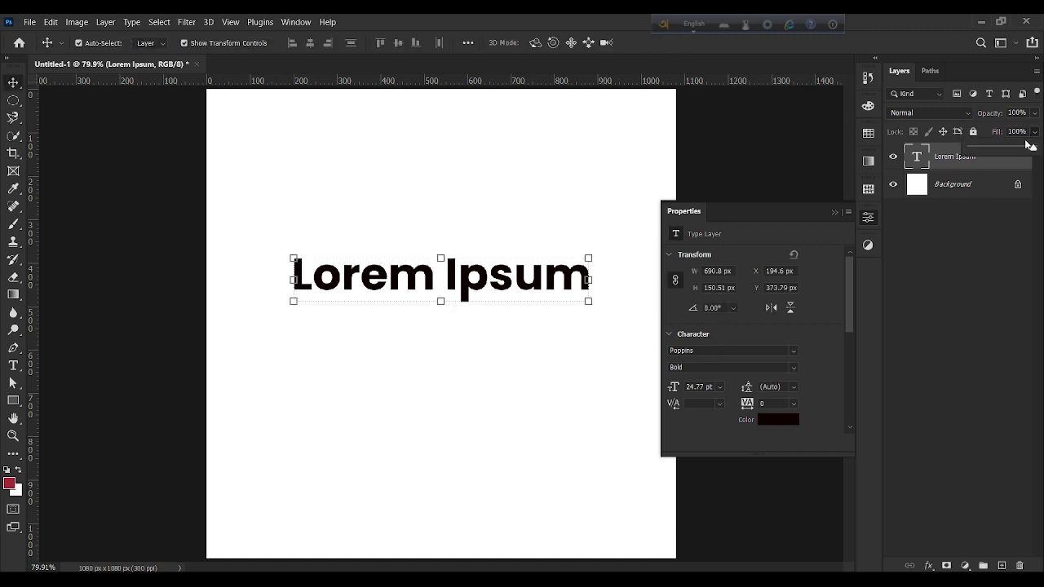
{"action": "left_click", "coordinate": [970, 147]}
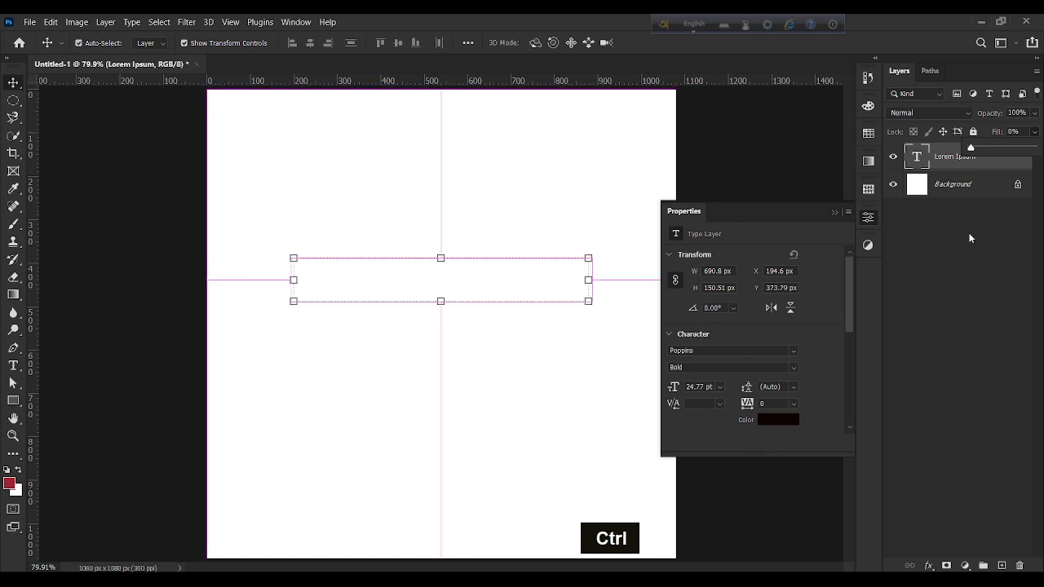
{"action": "left_click", "coordinate": [1032, 148]}
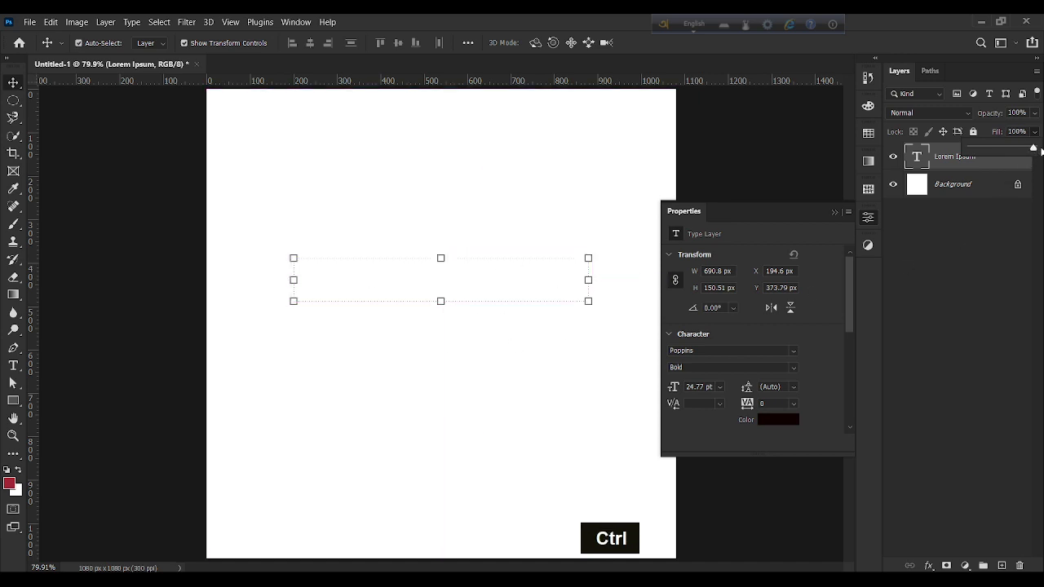
{"action": "left_click", "coordinate": [992, 252]}
Add a Stroke effect to the Lorem Ipsum layer and set its color to black (000000)
{"action": "left_click", "coordinate": [959, 155]}
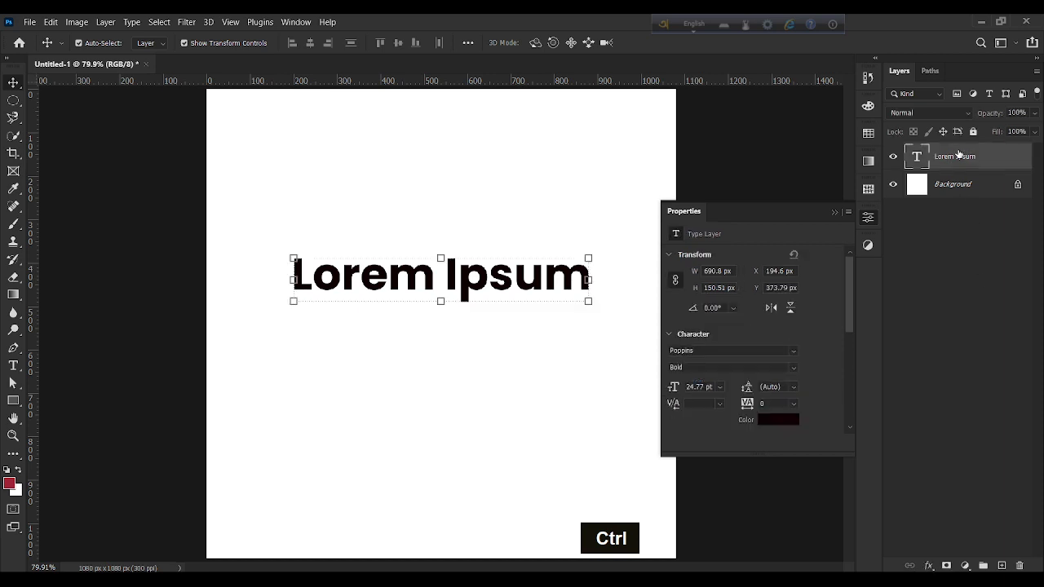
{"action": "left_click", "coordinate": [929, 566]}
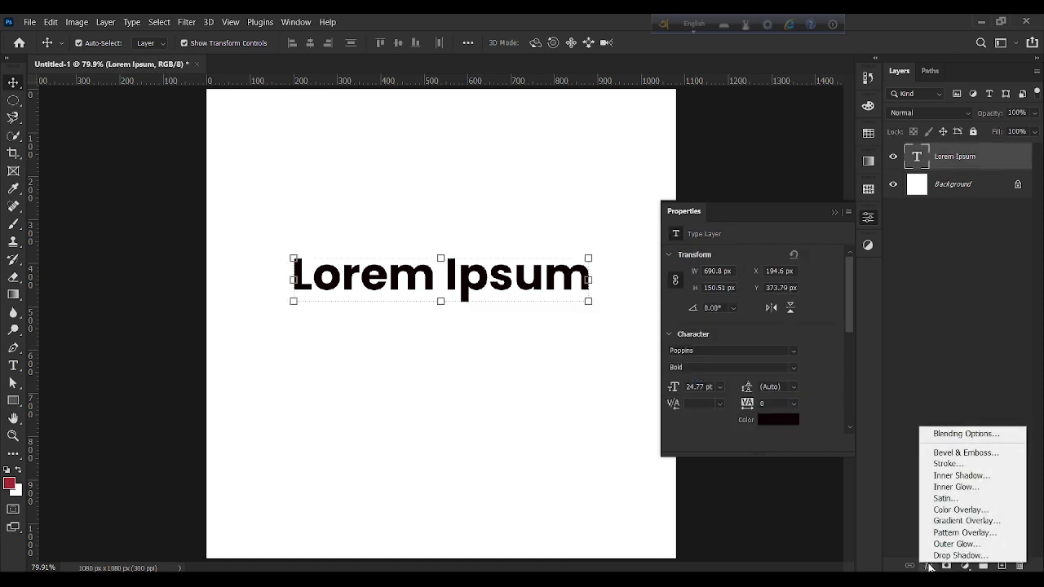
{"action": "left_click", "coordinate": [943, 433]}
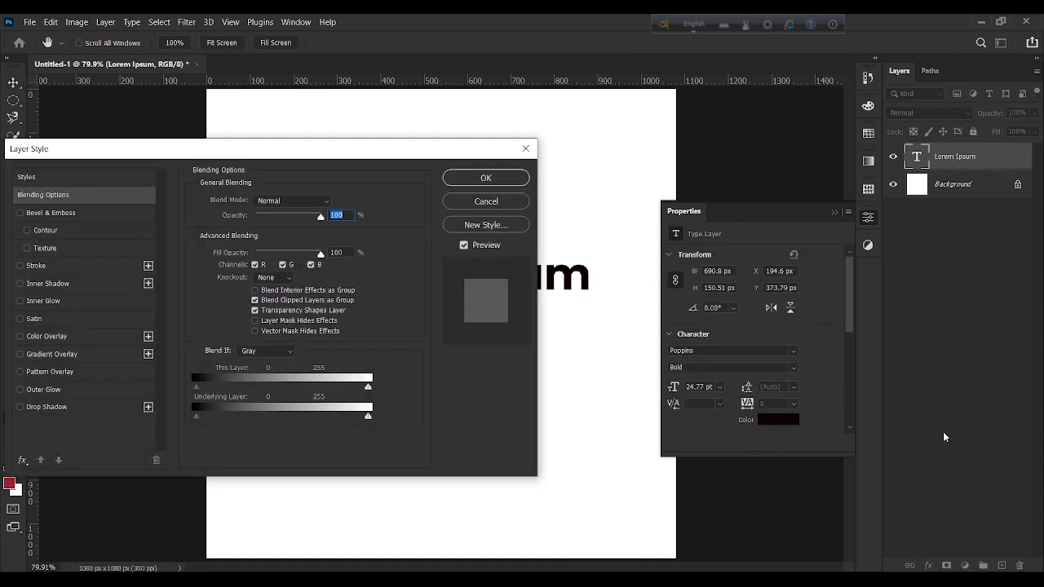
{"action": "left_click", "coordinate": [46, 266]}
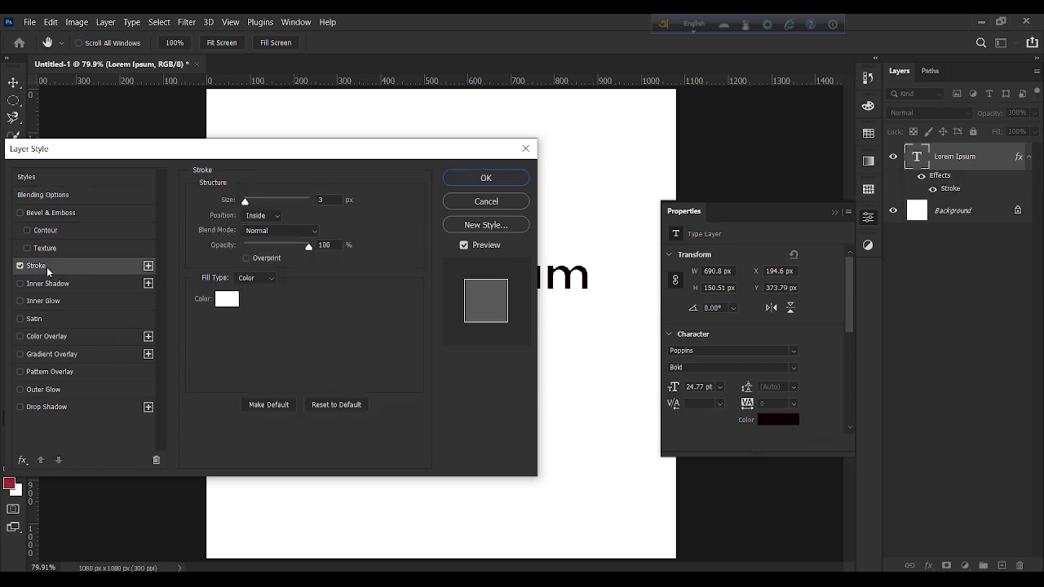
{"action": "left_click", "coordinate": [222, 299]}
{"action": "left_click_drag", "start_coordinate": [240, 356], "coordinate": [247, 363]}
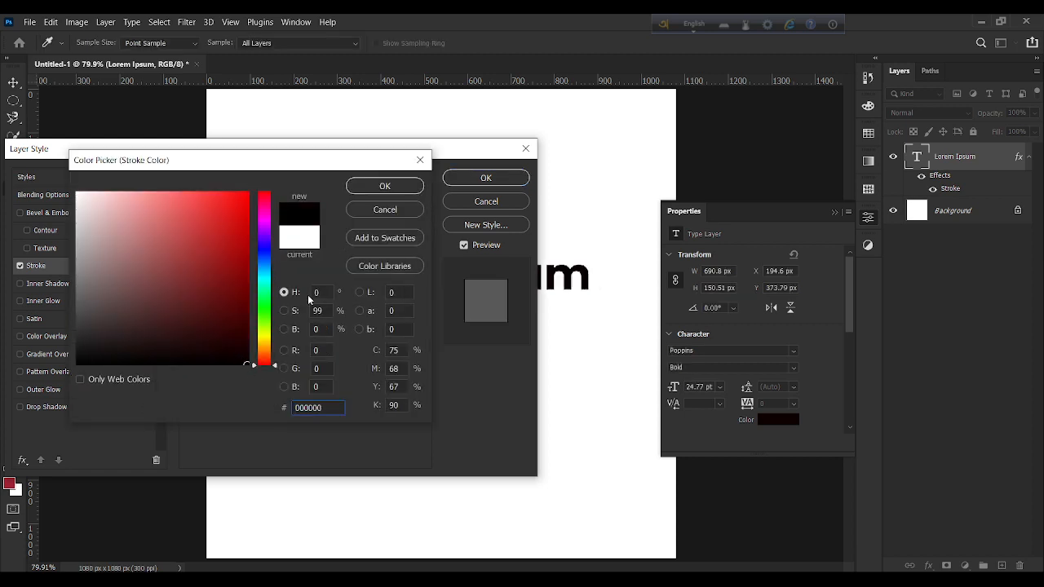
{"action": "left_click", "coordinate": [383, 187]}
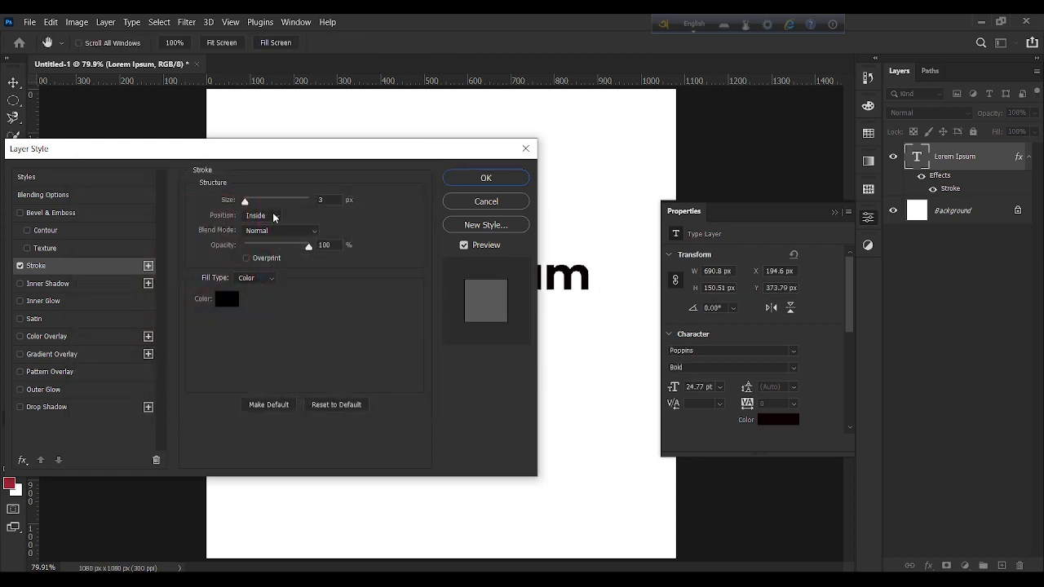
Set the stroke's size to 4 px and apply the layer style
{"action": "left_click_drag", "start_coordinate": [327, 199], "coordinate": [313, 200]}
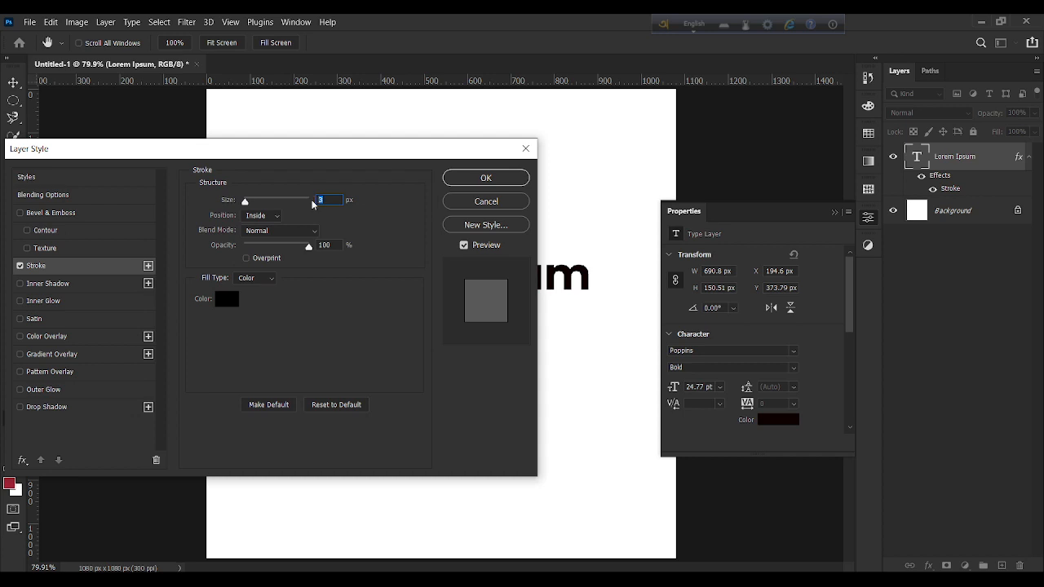
{"action": "type", "text": "4"}
{"action": "left_click", "coordinate": [482, 179]}
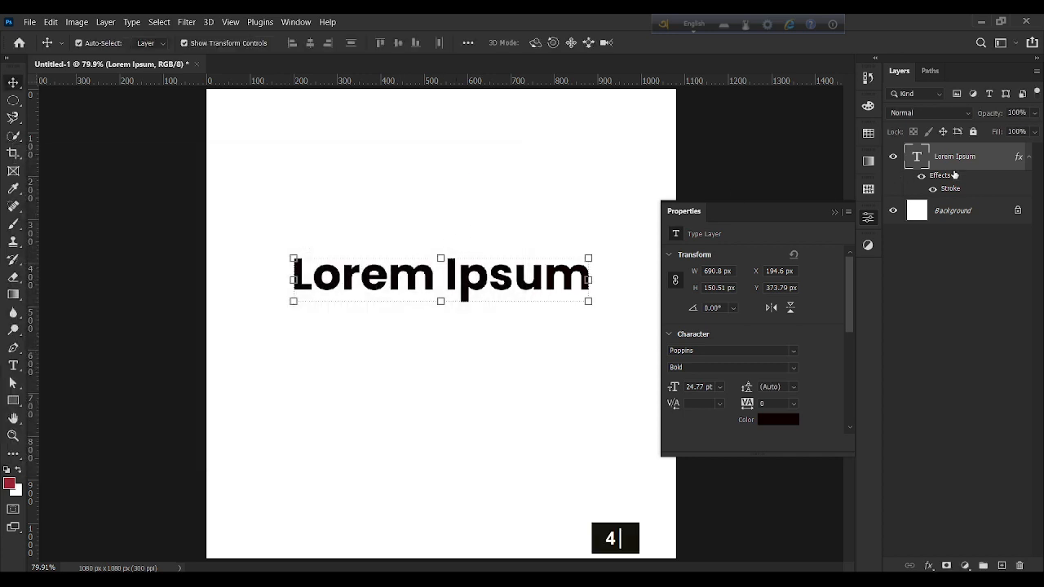
Set the Lorem Ipsum layer's fill to 0% and move the text up to about X 189 px, Y 281 px
{"action": "left_click", "coordinate": [1034, 132]}
{"action": "left_click_drag", "start_coordinate": [1034, 147], "coordinate": [419, 252]}
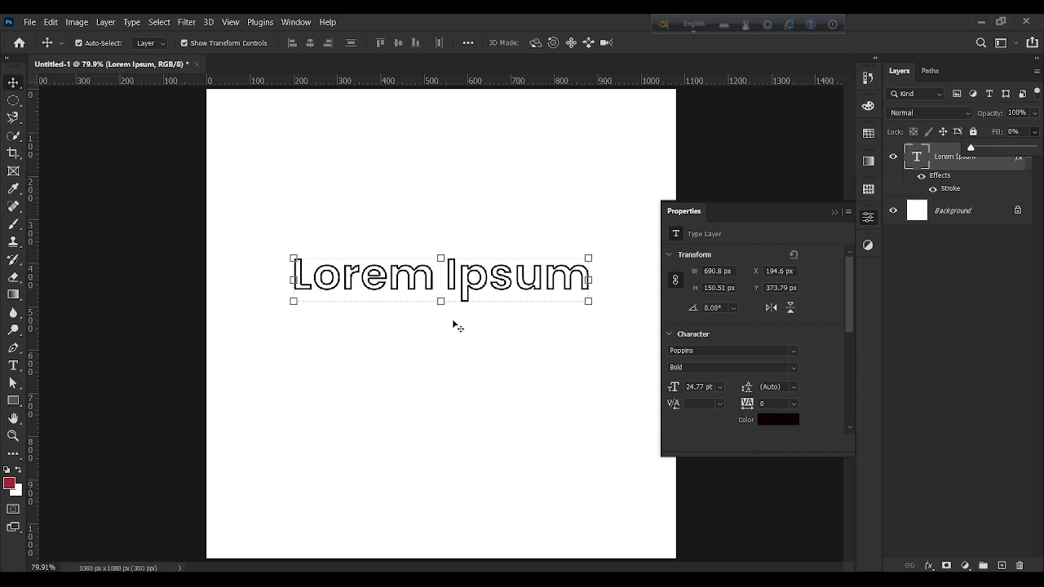
{"action": "left_click", "coordinate": [457, 276]}
{"action": "left_click_drag", "start_coordinate": [458, 275], "coordinate": [456, 248]}
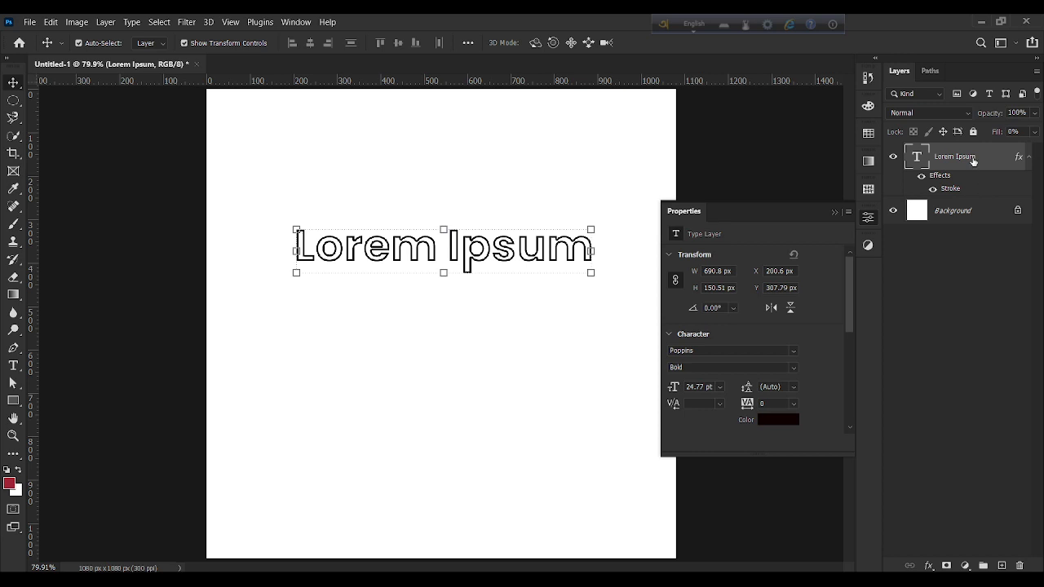
{"action": "mouse_move", "coordinate": [458, 261]}
{"action": "left_mouse_down"}
{"action": "mouse_move", "coordinate": [440, 230]}
{"action": "mouse_move", "coordinate": [456, 318]}
{"action": "mouse_move", "coordinate": [467, 247]}
{"action": "left_mouse_up"}
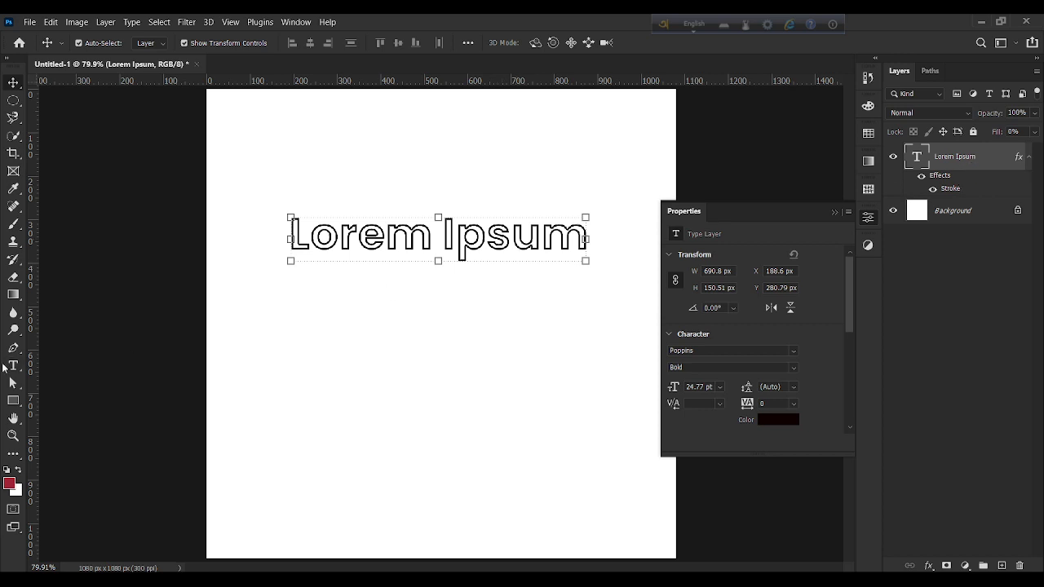
Draw a red rectangle about 513 × 322 px and move it over the text, to about X 278 px, Y 208 px
{"action": "left_click", "coordinate": [13, 401]}
{"action": "left_click_drag", "start_coordinate": [312, 261], "coordinate": [535, 398]}
{"action": "left_click", "coordinate": [13, 82]}
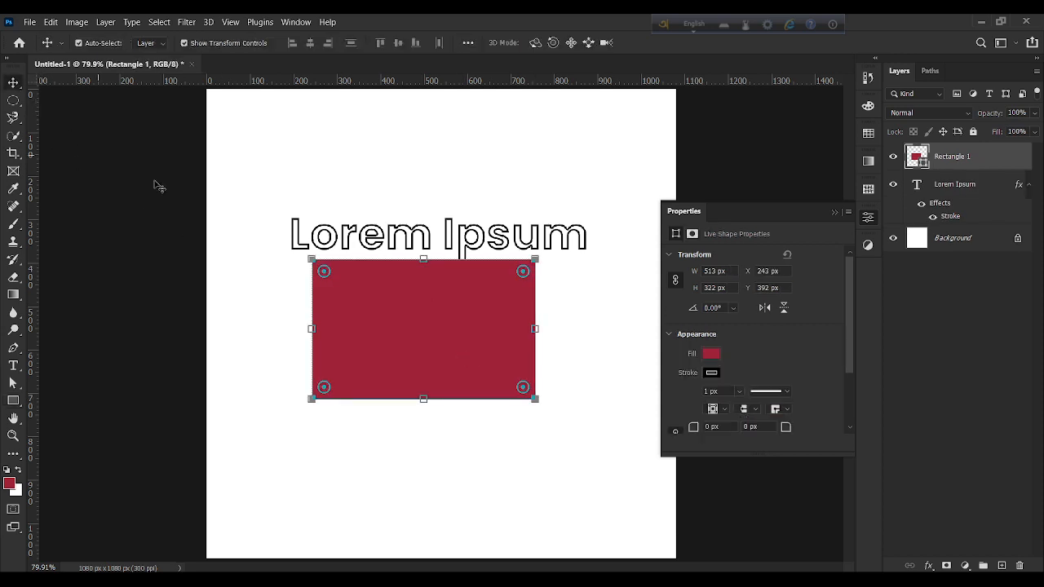
{"action": "left_click_drag", "start_coordinate": [453, 388], "coordinate": [469, 307]}
Add two empty layers above the Rectangle 1 layer
{"action": "left_click", "coordinate": [948, 188]}
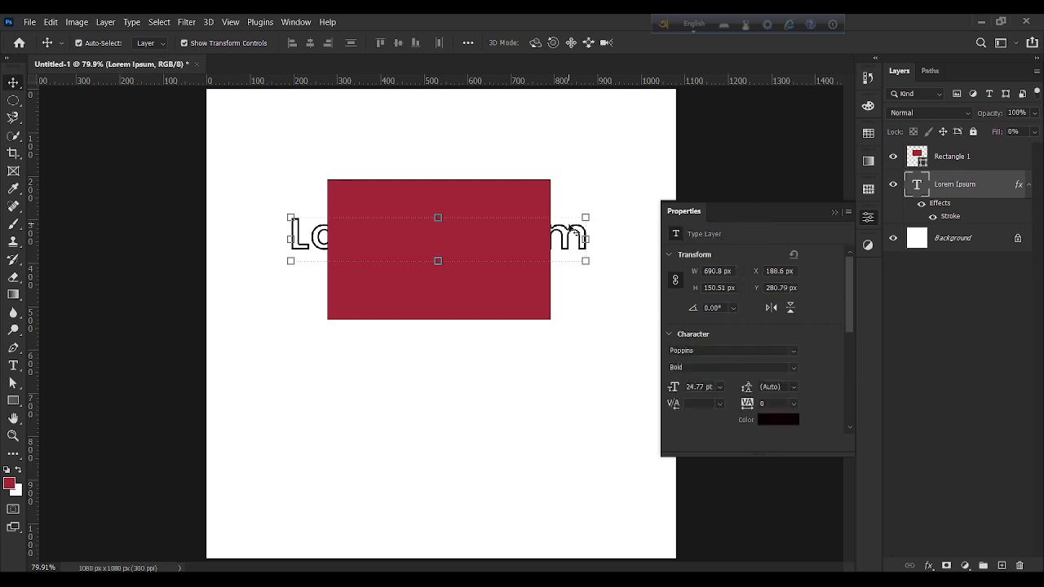
{"action": "left_click", "coordinate": [967, 165]}
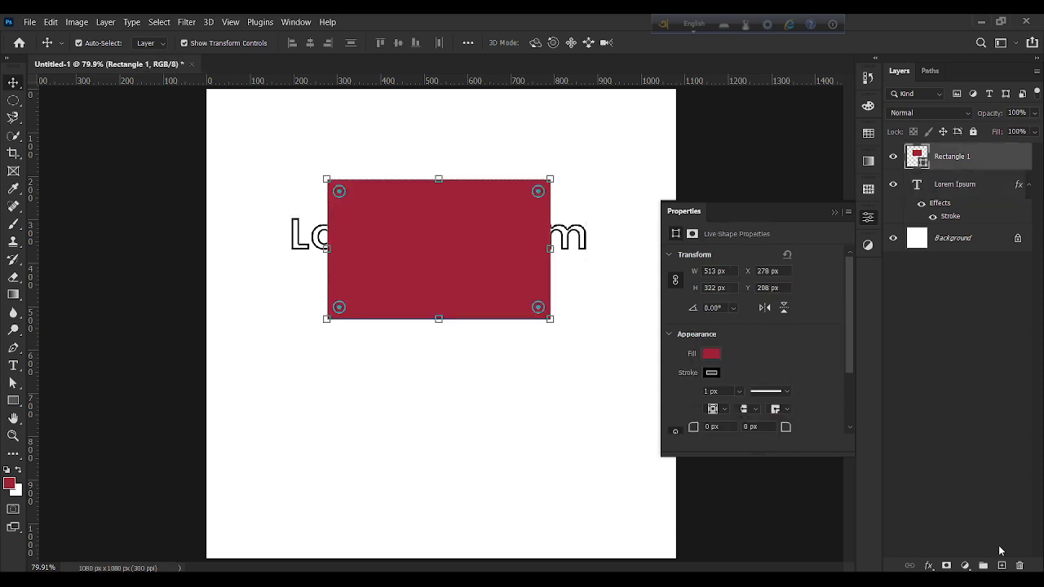
{"action": "double_click", "coordinate": [1001, 565]}
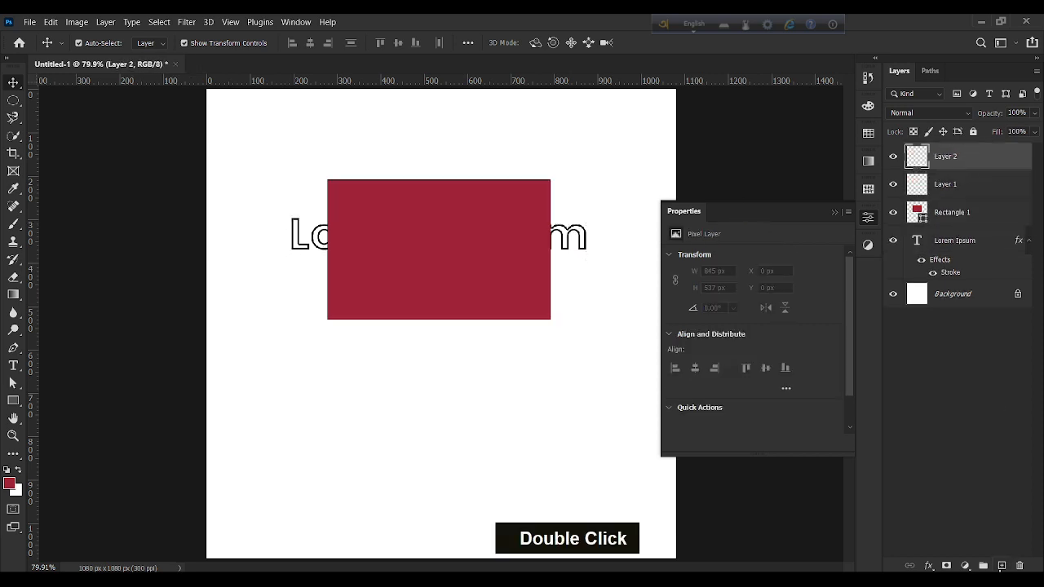
Lock the Rectangle 1 and Layer 1 layers completely and unlock both again
{"action": "left_click", "coordinate": [967, 214]}
{"action": "left_click", "coordinate": [972, 132]}
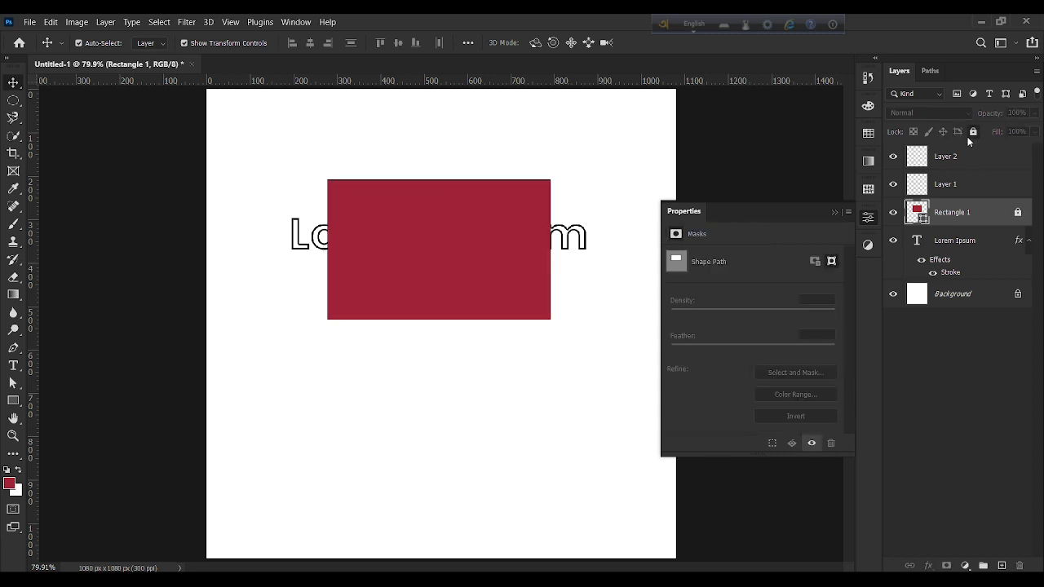
{"action": "left_click", "coordinate": [959, 194]}
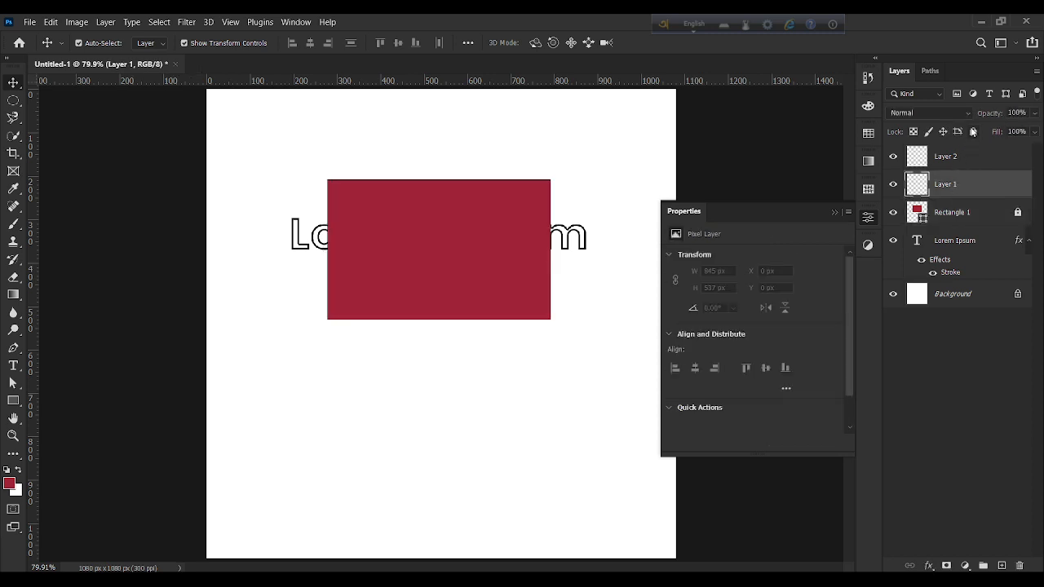
{"action": "left_click", "coordinate": [972, 132]}
{"action": "double_click", "coordinate": [1018, 212]}
{"action": "left_click", "coordinate": [1017, 186]}
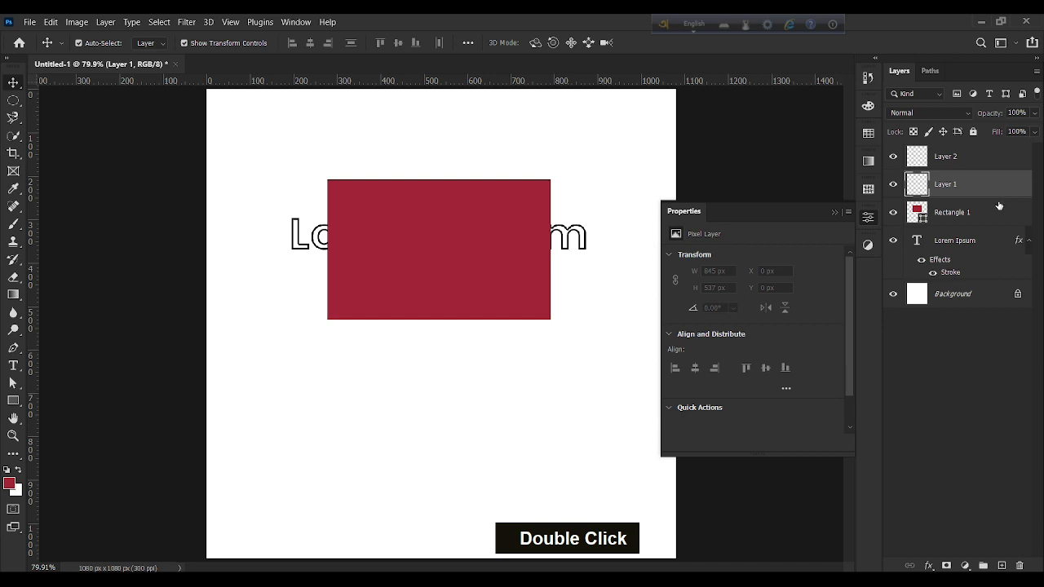
Move the rectangle below the text to about Y 483 px and examine its shape path
{"action": "left_click_drag", "start_coordinate": [461, 262], "coordinate": [457, 382]}
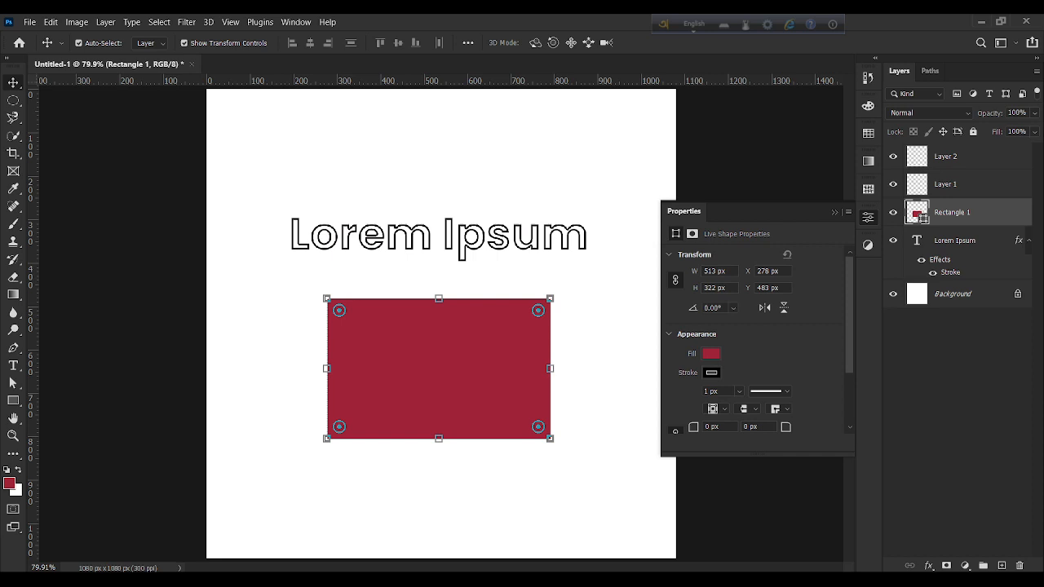
{"action": "left_click", "coordinate": [923, 78]}
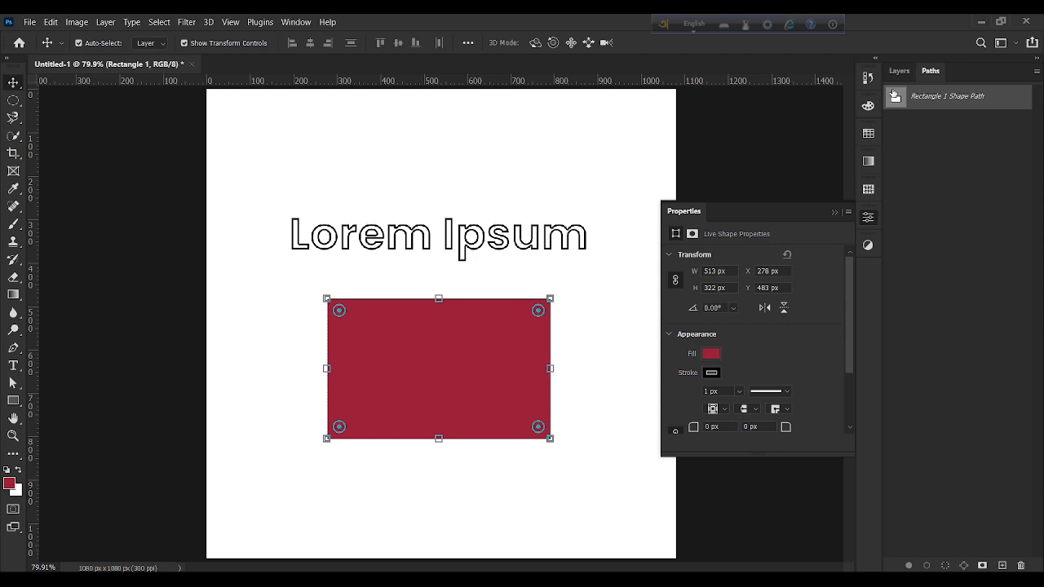
{"action": "left_click", "coordinate": [895, 74]}
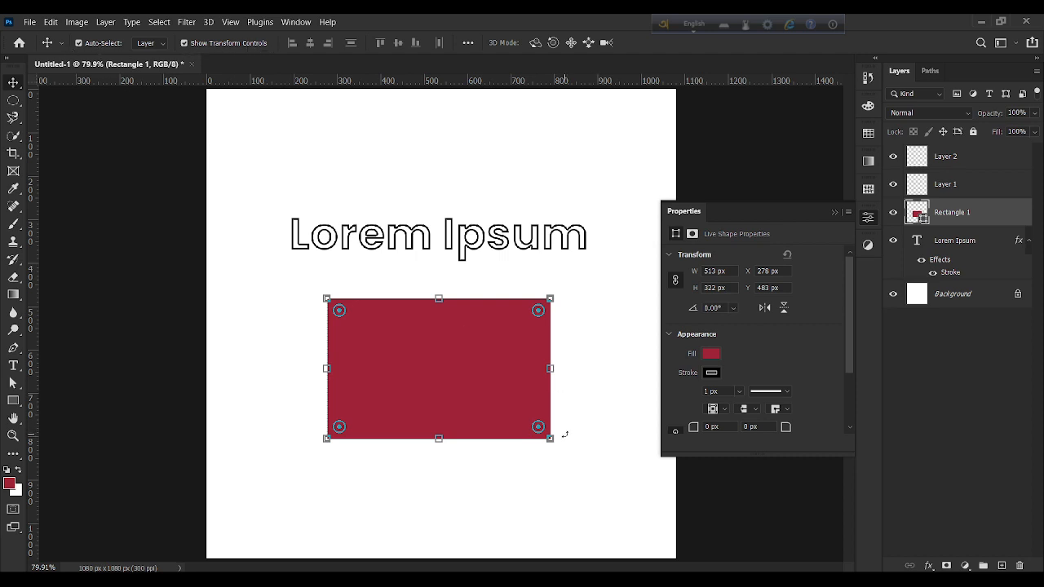
Scale the rectangle down to about 497 × 312 px and look over the available layer effects
{"action": "mouse_move", "coordinate": [550, 439]}
{"action": "left_mouse_down"}
{"action": "mouse_move", "coordinate": [481, 400]}
{"action": "mouse_move", "coordinate": [375, 366]}
{"action": "mouse_move", "coordinate": [579, 461]}
{"action": "mouse_move", "coordinate": [488, 395]}
{"action": "mouse_move", "coordinate": [543, 434]}
{"action": "left_mouse_up"}
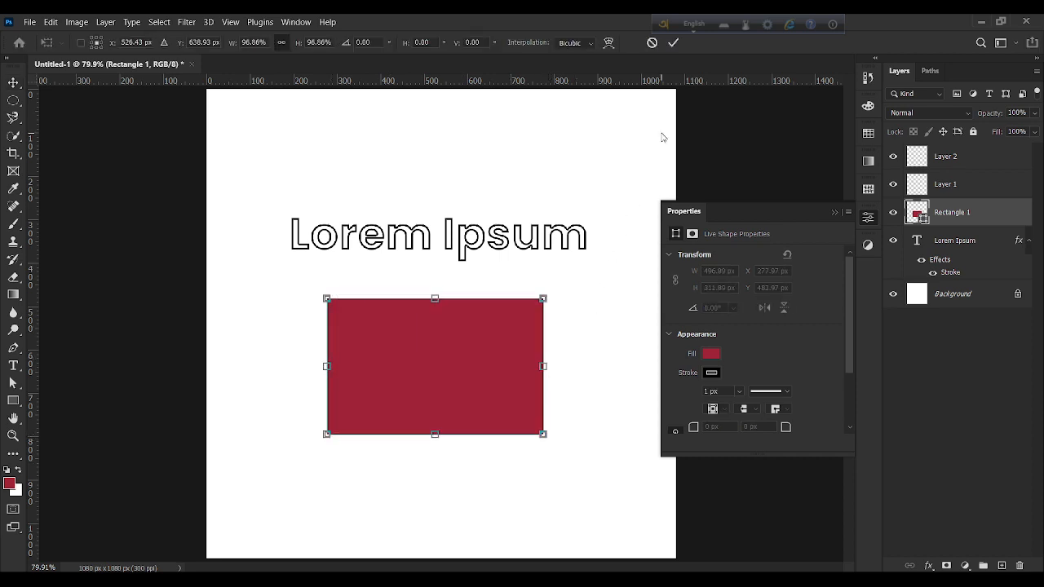
{"action": "left_click", "coordinate": [674, 42]}
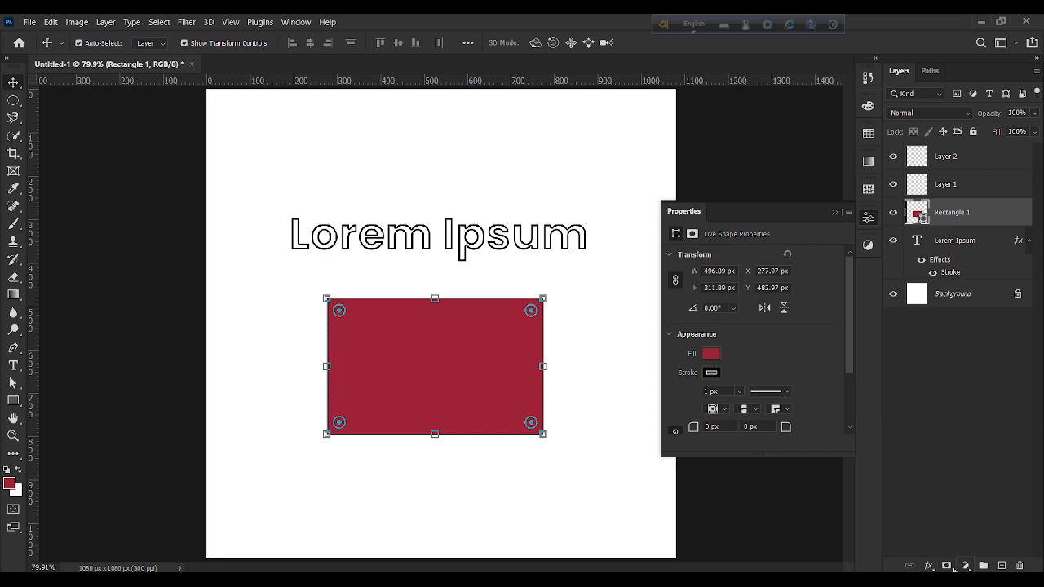
{"action": "left_click", "coordinate": [930, 565]}
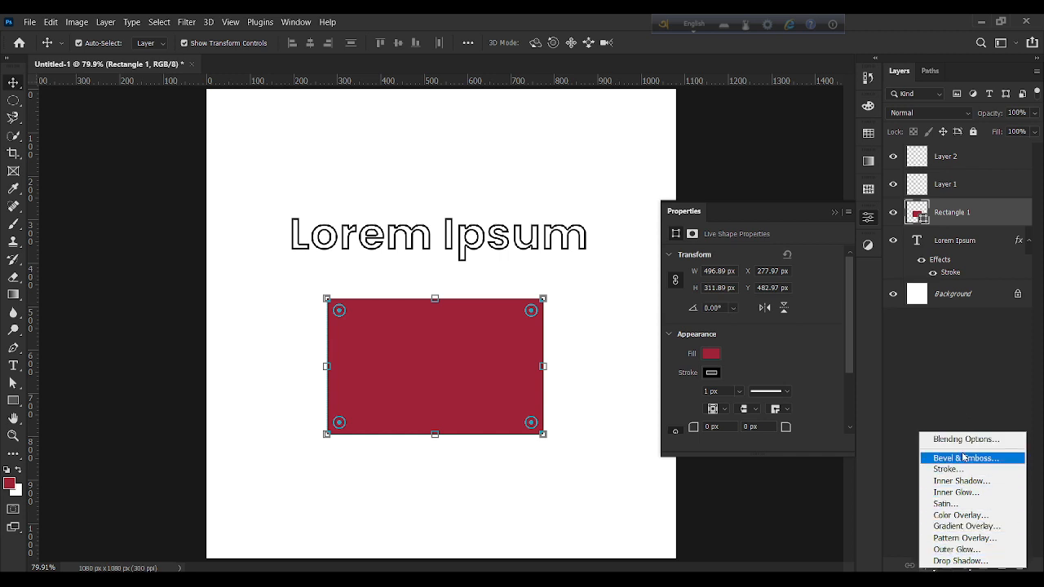
{"action": "left_click", "coordinate": [945, 397]}
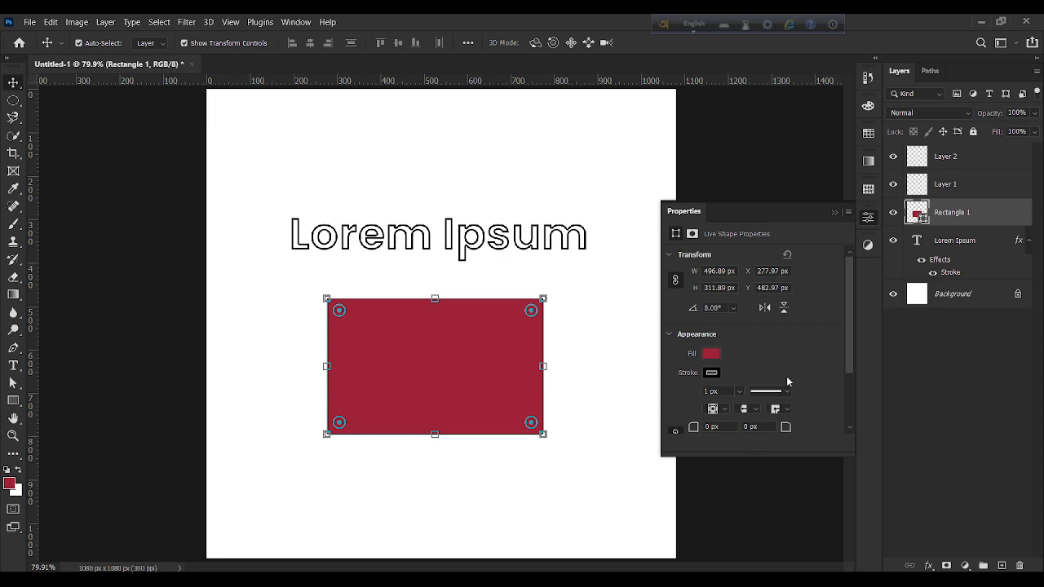
Delete the Lorem Ipsum and Rectangle 1 layers and undo both deletions
{"action": "left_click", "coordinate": [467, 254]}
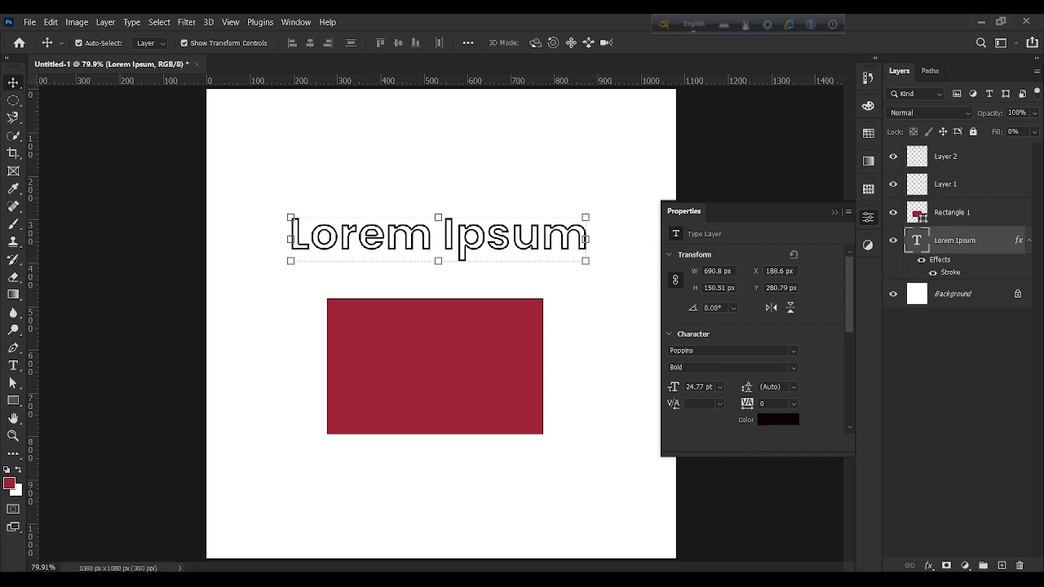
{"action": "left_click", "coordinate": [1020, 565]}
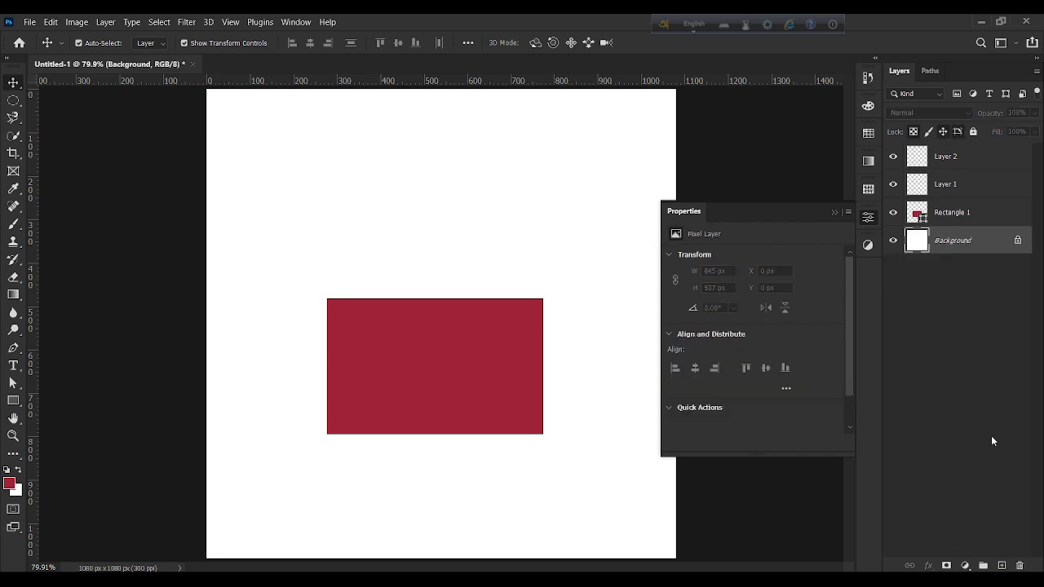
{"action": "left_click", "coordinate": [966, 210]}
{"action": "key", "text": "BackSpace"}
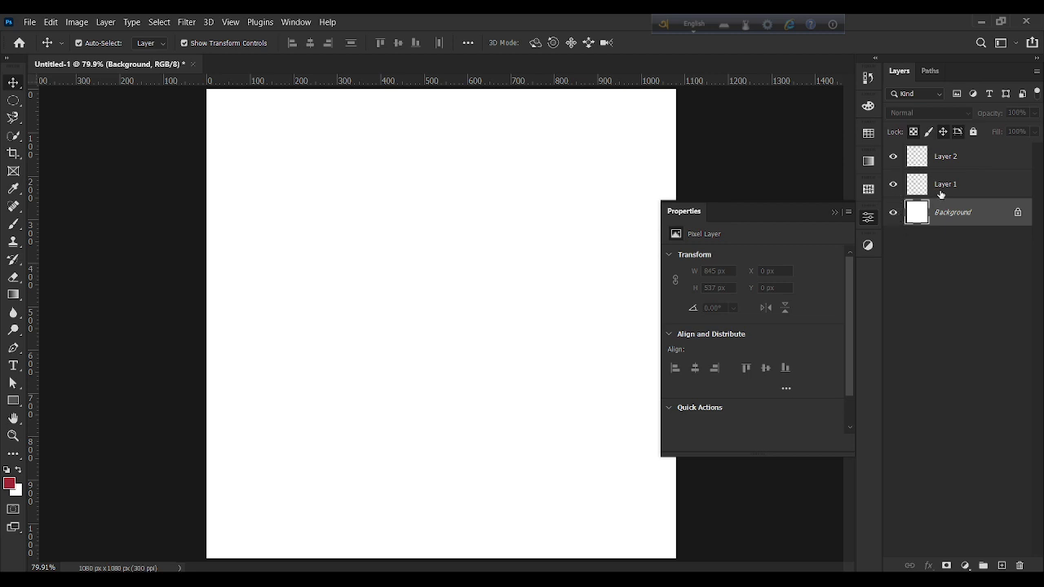
{"action": "key", "text": "ctrl+z"}
{"action": "key", "text": "ctrl+z"}
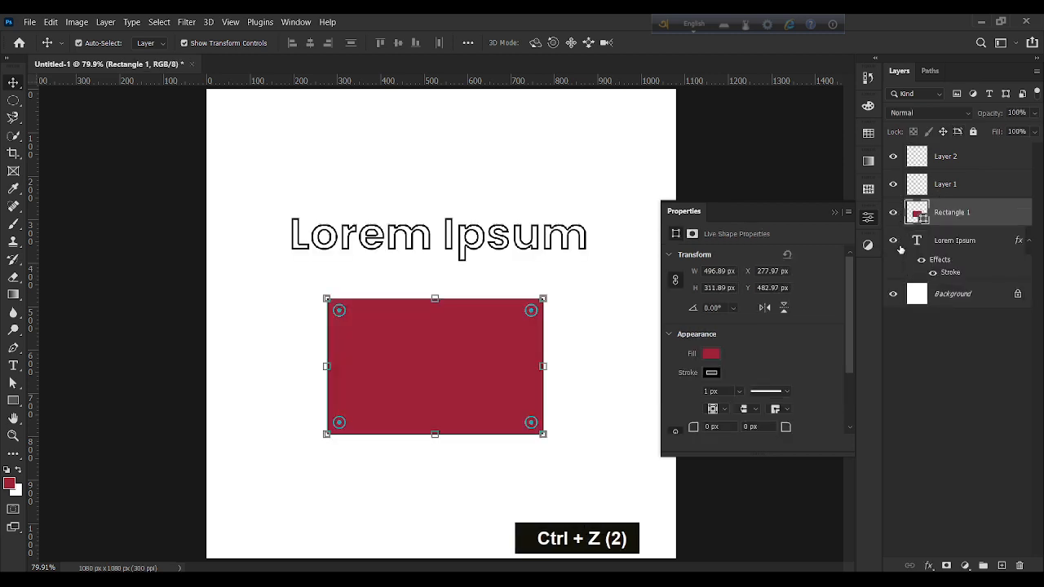
Hide the Lorem Ipsum layer and show it again, and do the same with the Background layer
{"action": "left_click", "coordinate": [895, 243]}
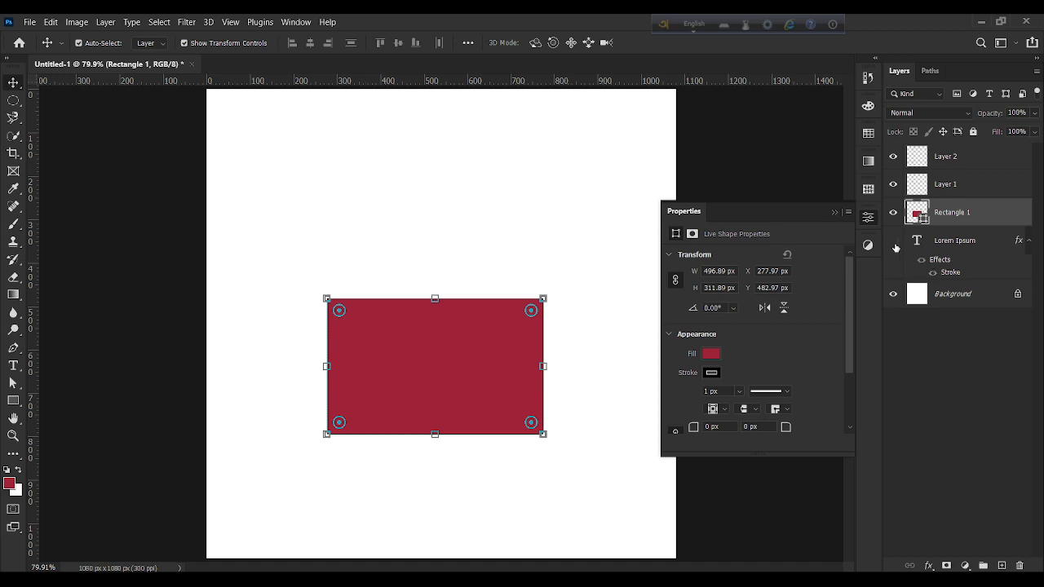
{"action": "left_click", "coordinate": [894, 242]}
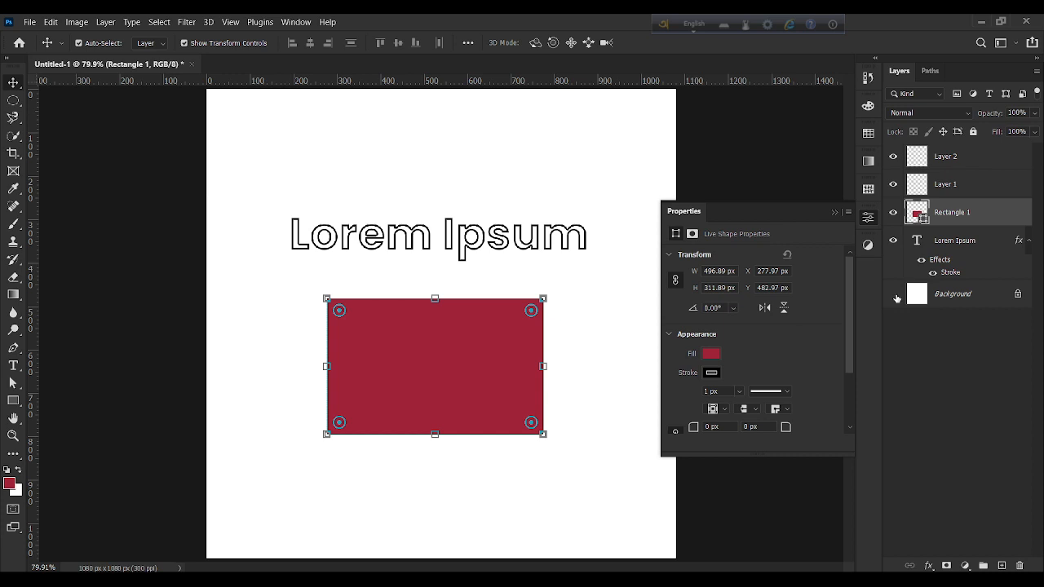
{"action": "left_click", "coordinate": [897, 295]}
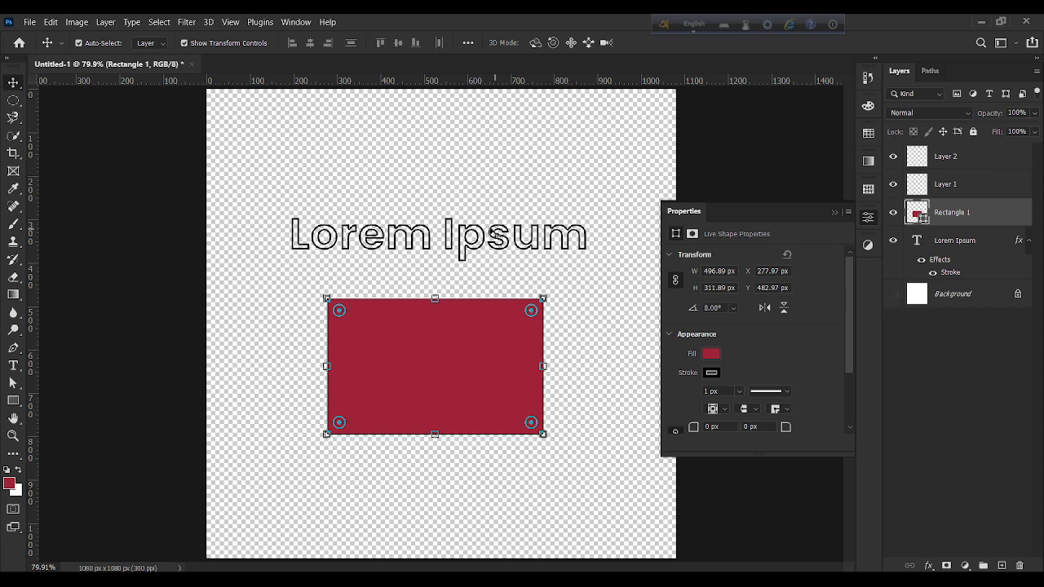
{"action": "left_click", "coordinate": [893, 295]}
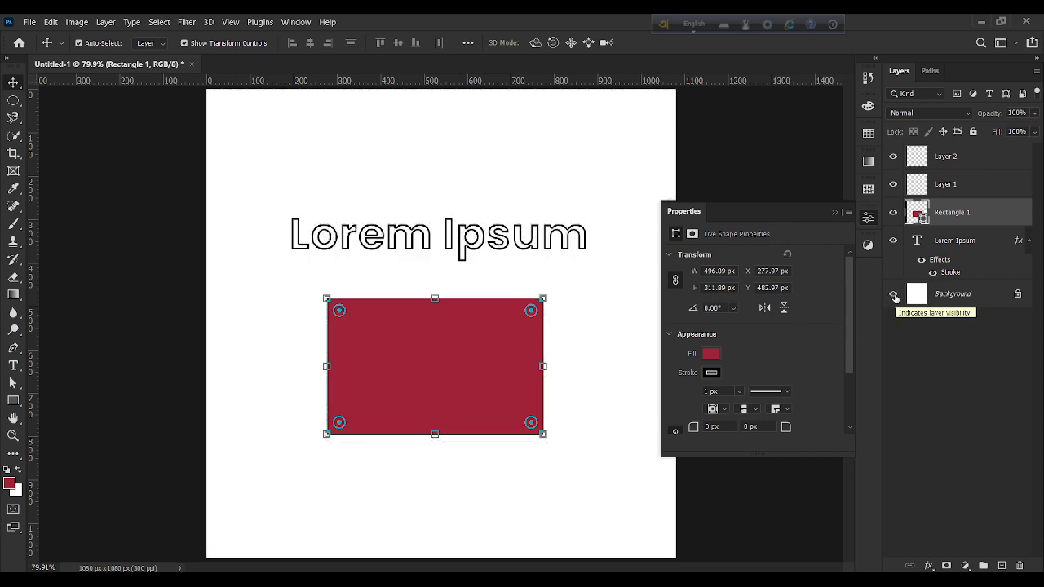